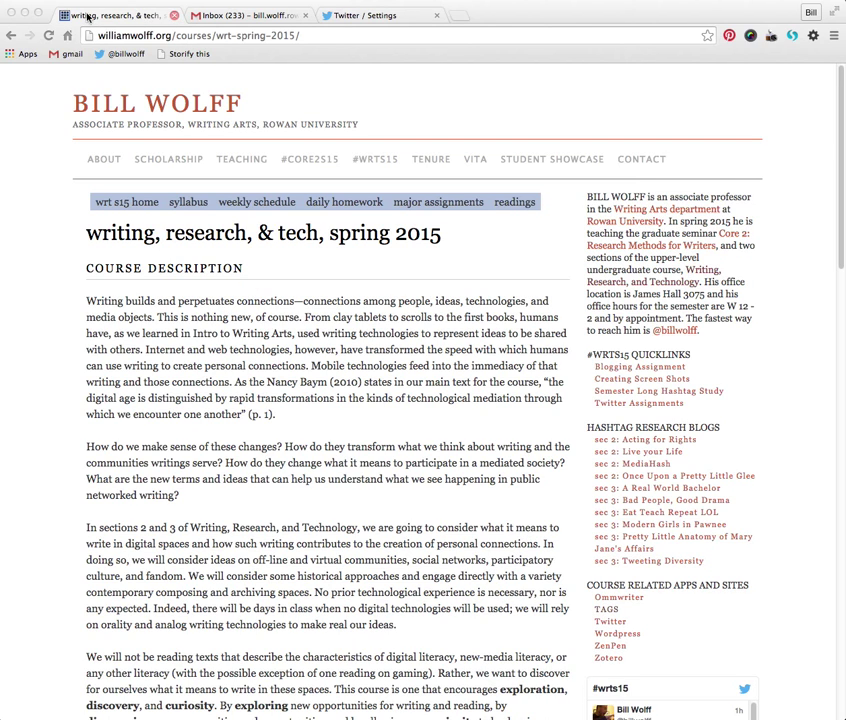
Check the Gmail inbox, the Twitter account settings page and the Twitter profile menu.
left_click(255, 16)
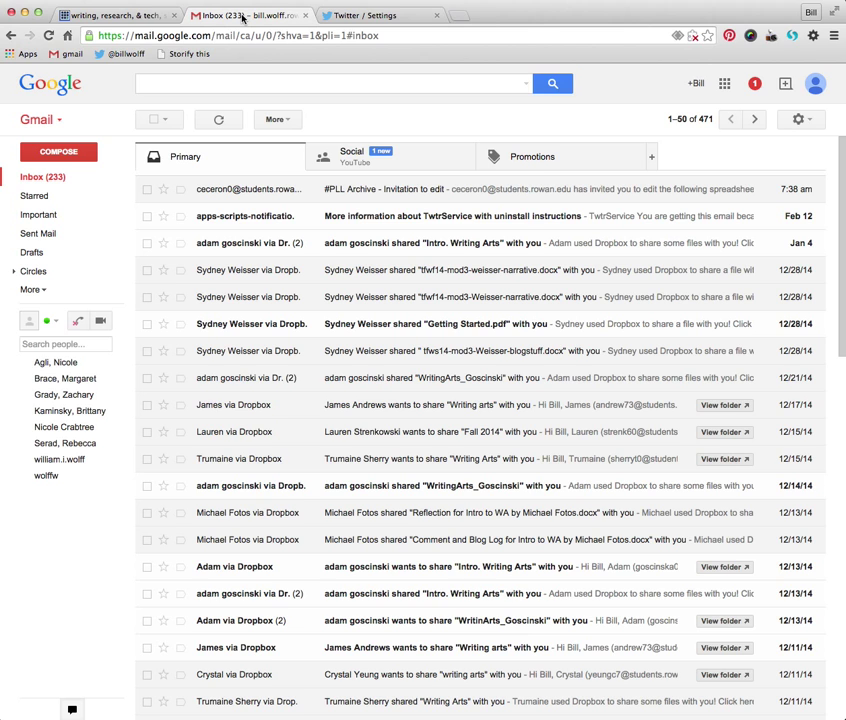
left_click(357, 18)
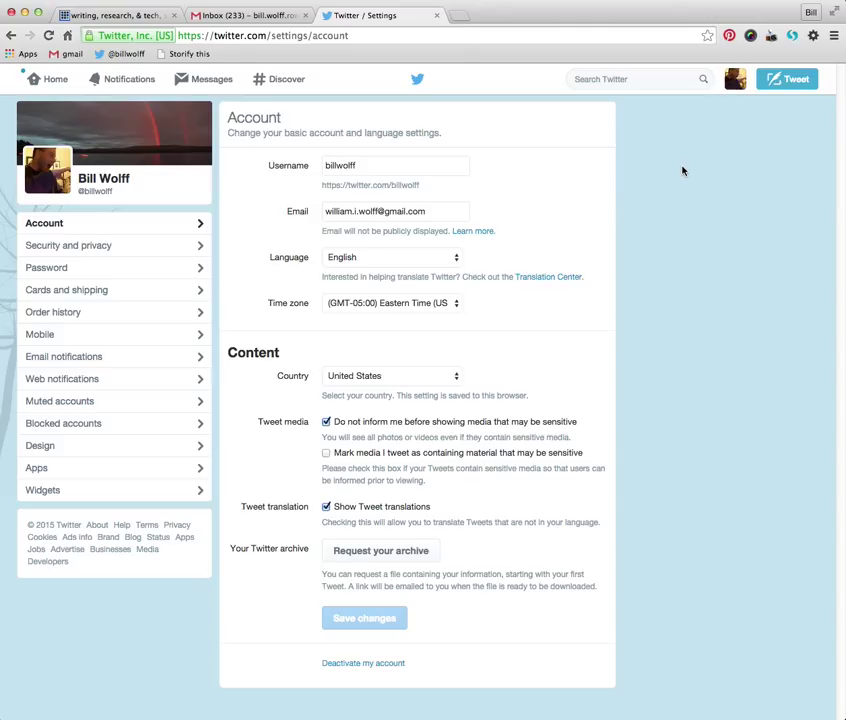
left_click(736, 80)
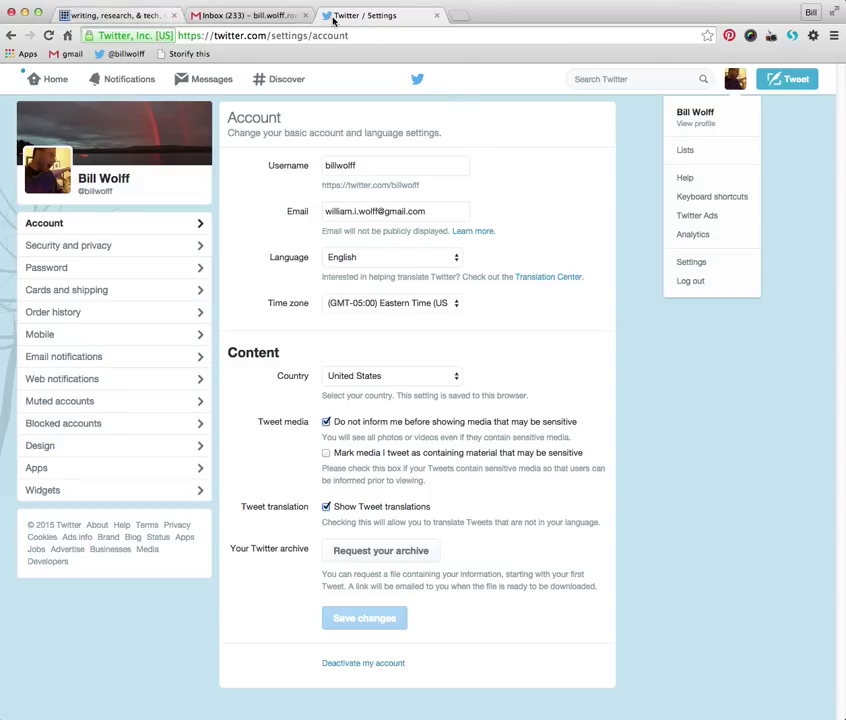
From the course page, follow the TAGS link and get the TAGS v6.0 spreadsheet template.
left_click(121, 16)
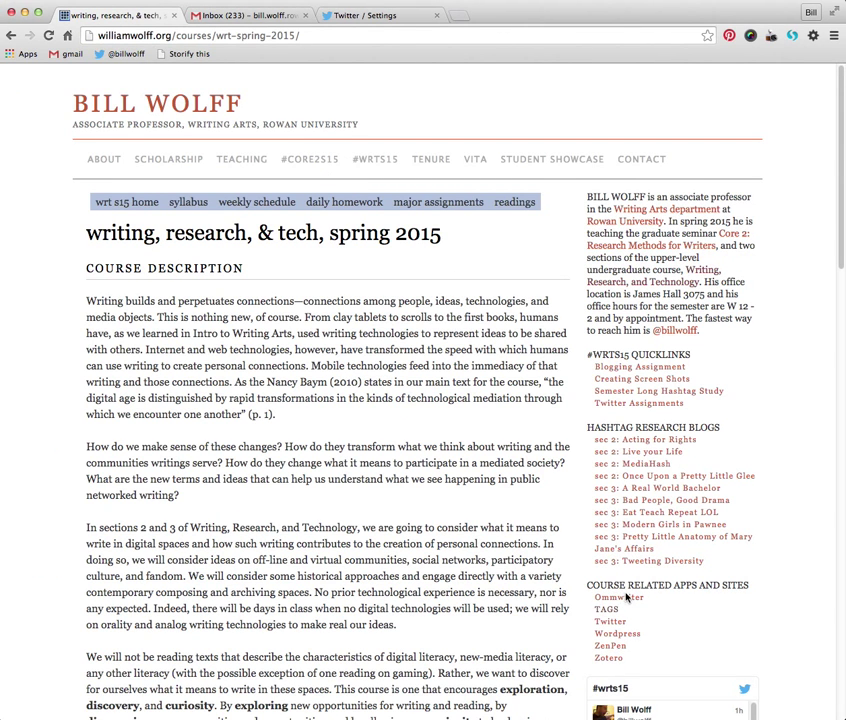
scroll(624, 601, "down", 5)
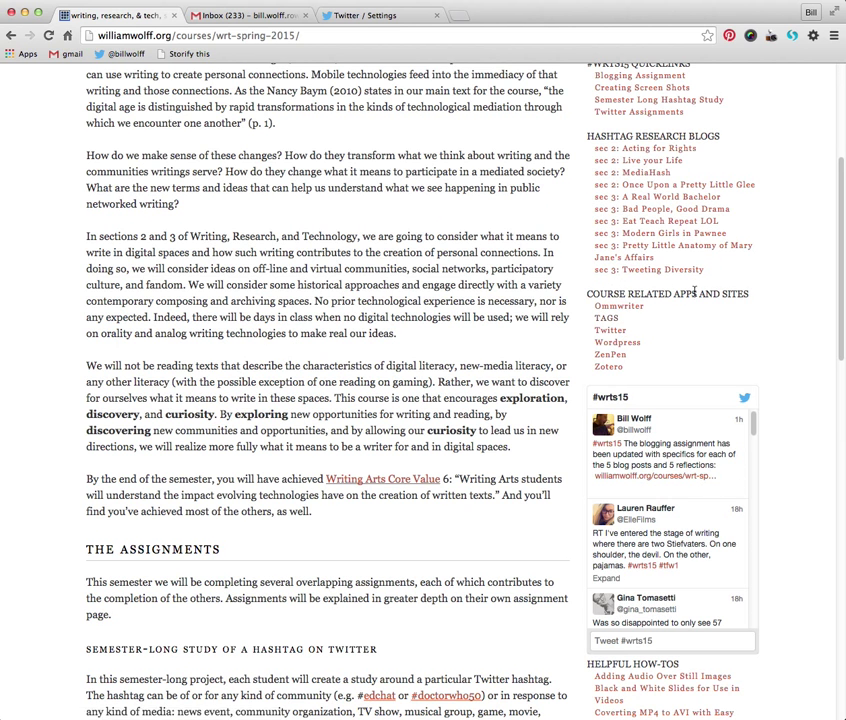
left_click(608, 319)
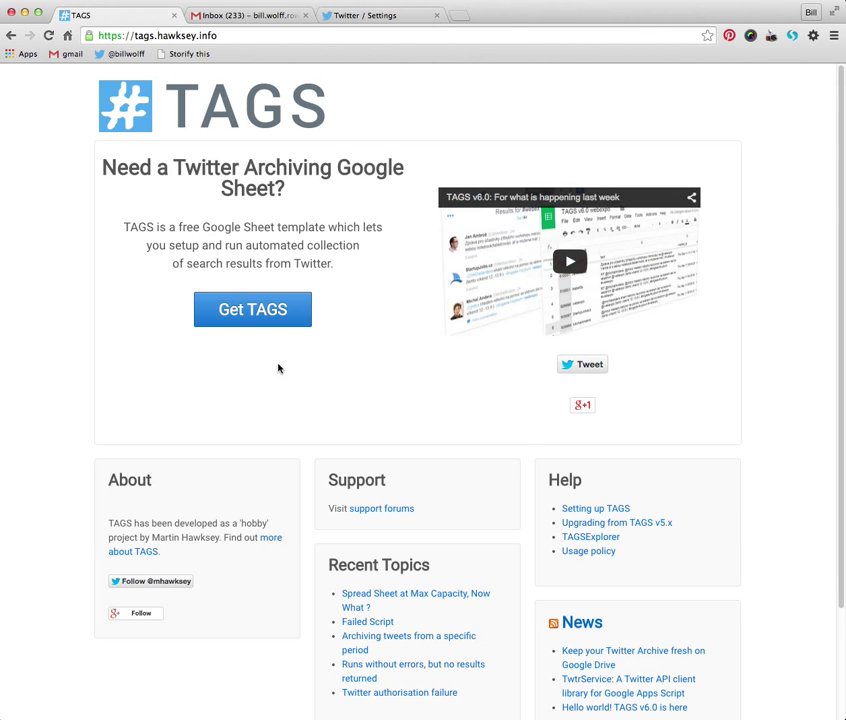
left_click(230, 310)
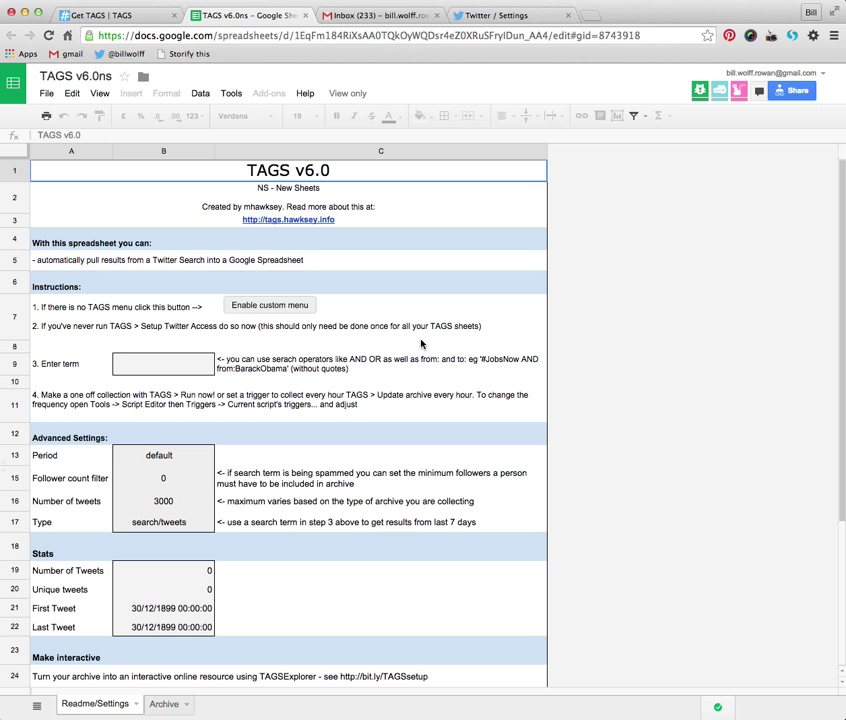
Make a copy of the TAGS template named '#springsteen archive'.
left_click(47, 94)
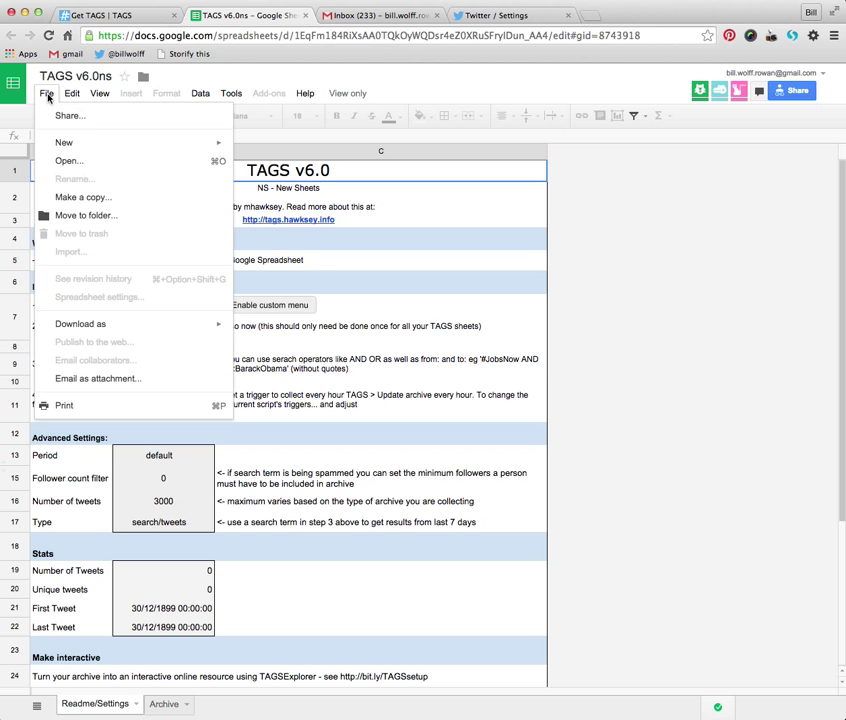
left_click(70, 197)
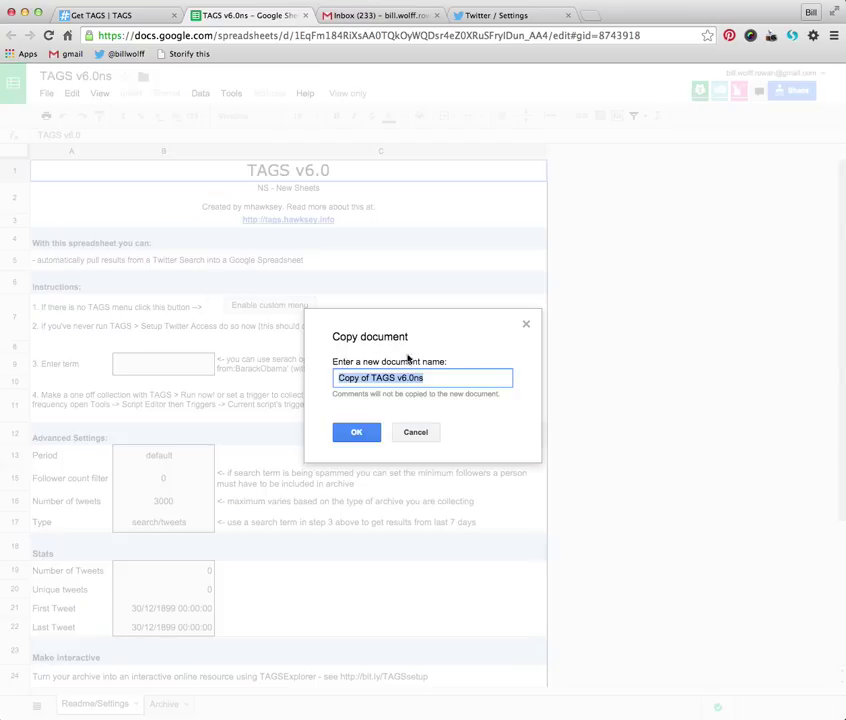
type("#")
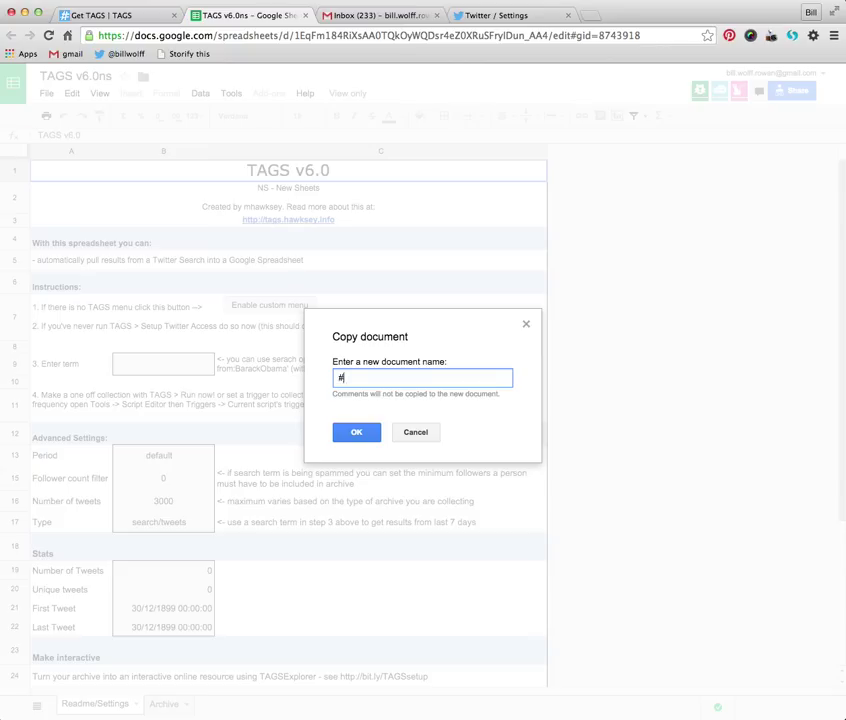
type("springt")
key("BackSpace")
type("steen arve")
key("BackSpace")
key("BackSpace")
key("BackSpace")
type("rchive 2")
key("BackSpace")
key("BackSpace")
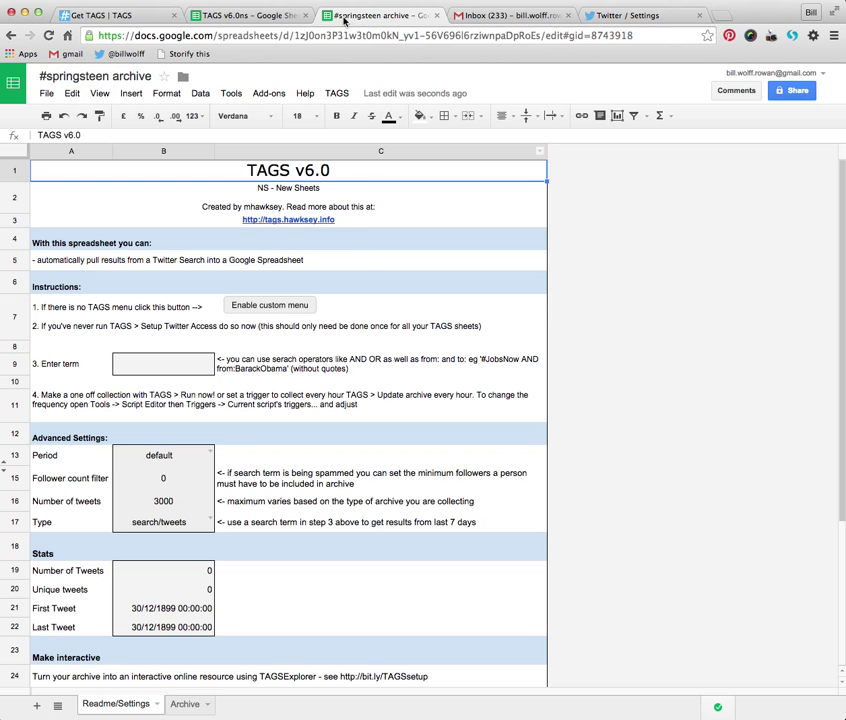
Close the view-only TAGS v6.0 template tab and the Get TAGS page.
left_click(305, 18)
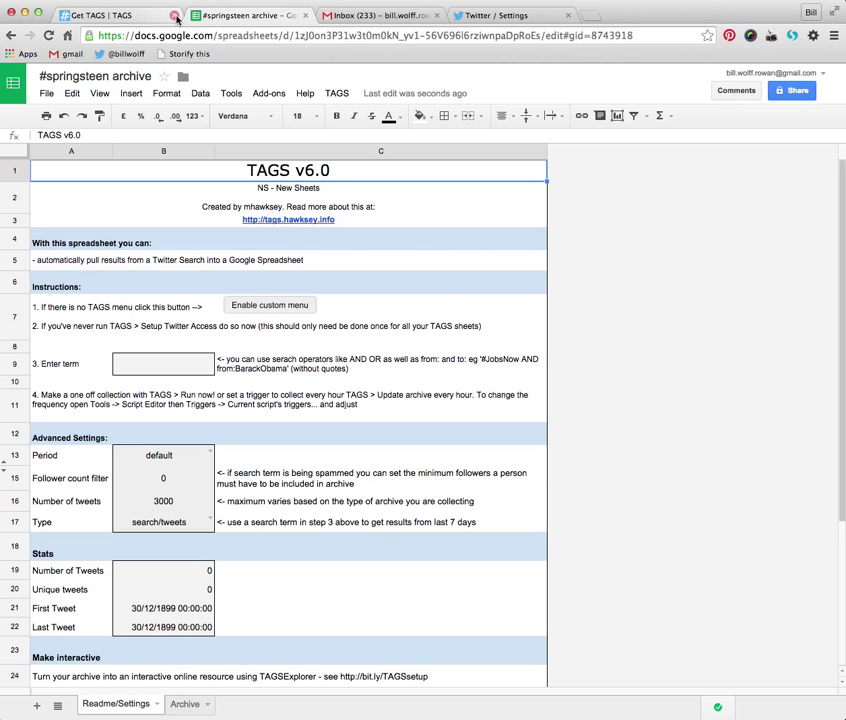
left_click(176, 16)
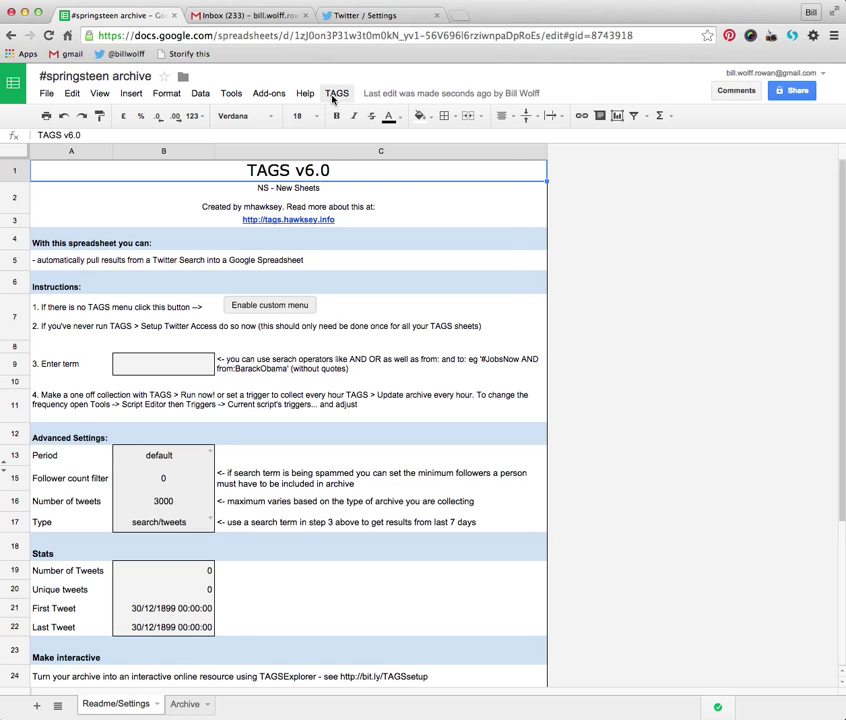
Start TAGS > Setup Twitter Access and continue past Authorization Required.
left_click(335, 95)
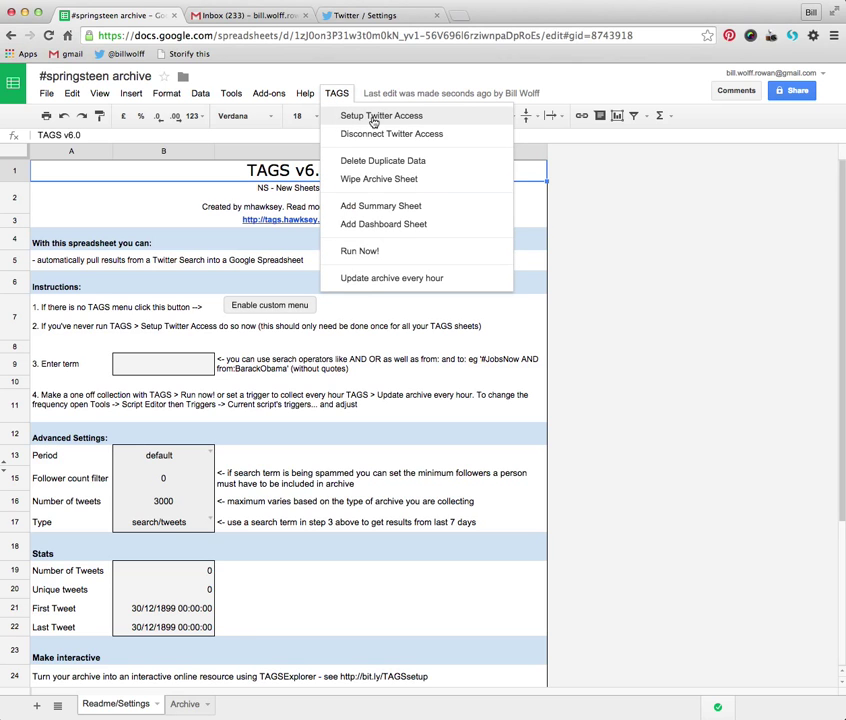
left_click(382, 118)
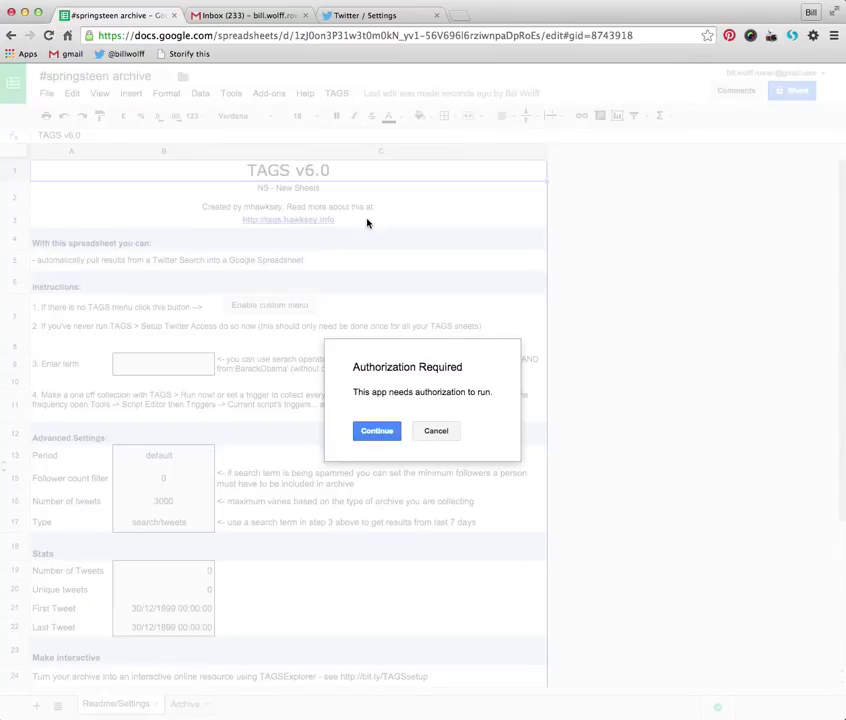
left_click(377, 433)
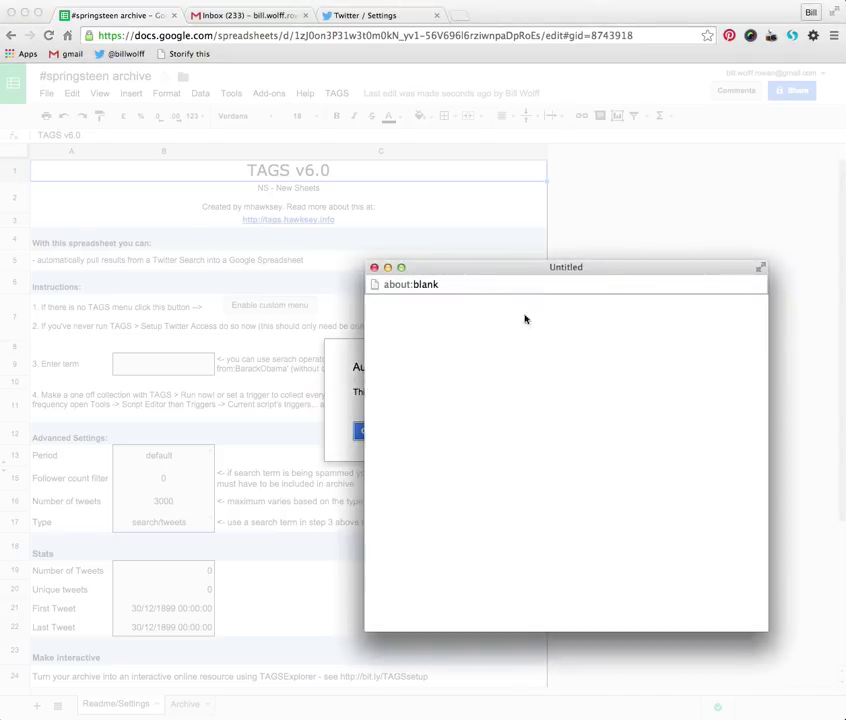
Review and accept the script's Google permission request.
left_click_drag(523, 270, 474, 132)
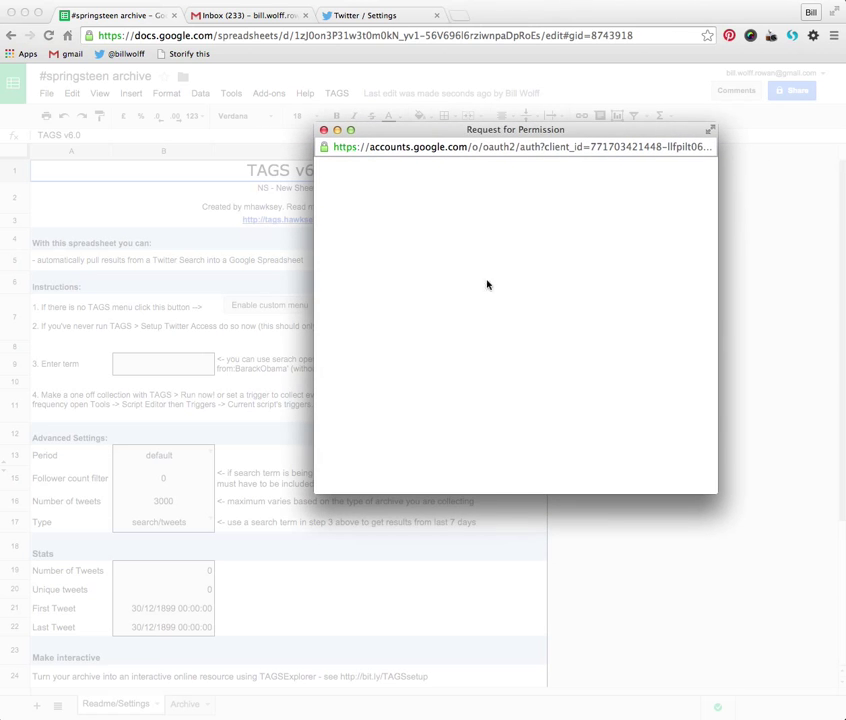
scroll(489, 340, "down", 3)
scroll(491, 339, "up", 3)
scroll(490, 342, "down", 3)
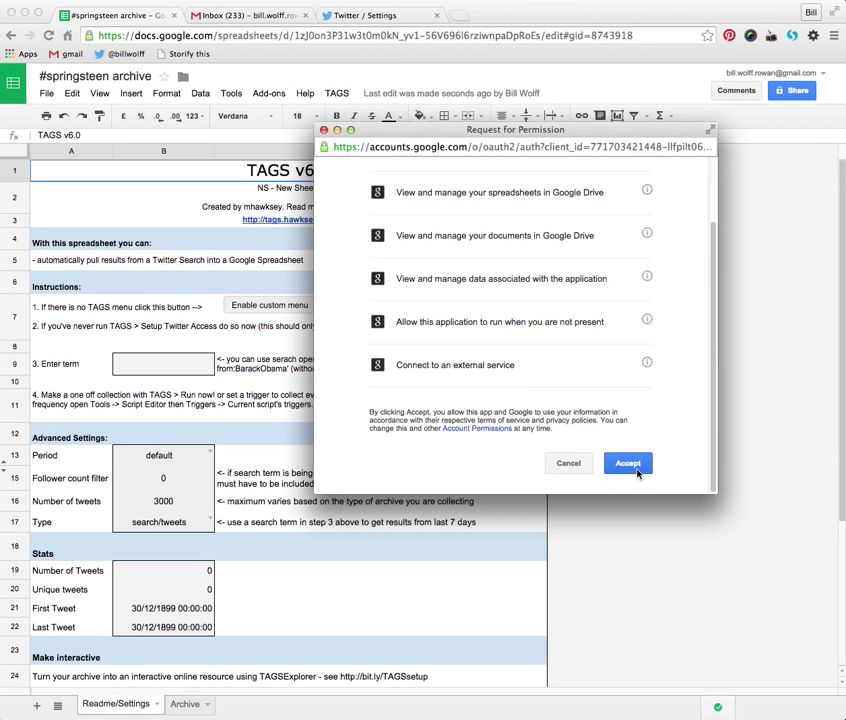
scroll(502, 344, "up", 3)
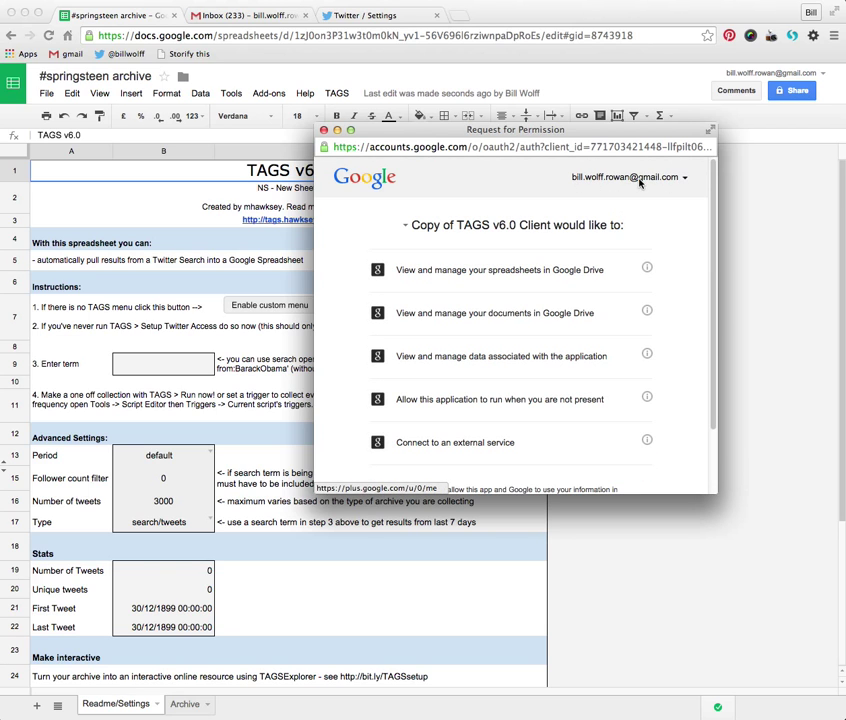
scroll(536, 360, "down", 3)
scroll(534, 364, "up", 3)
scroll(534, 364, "down", 3)
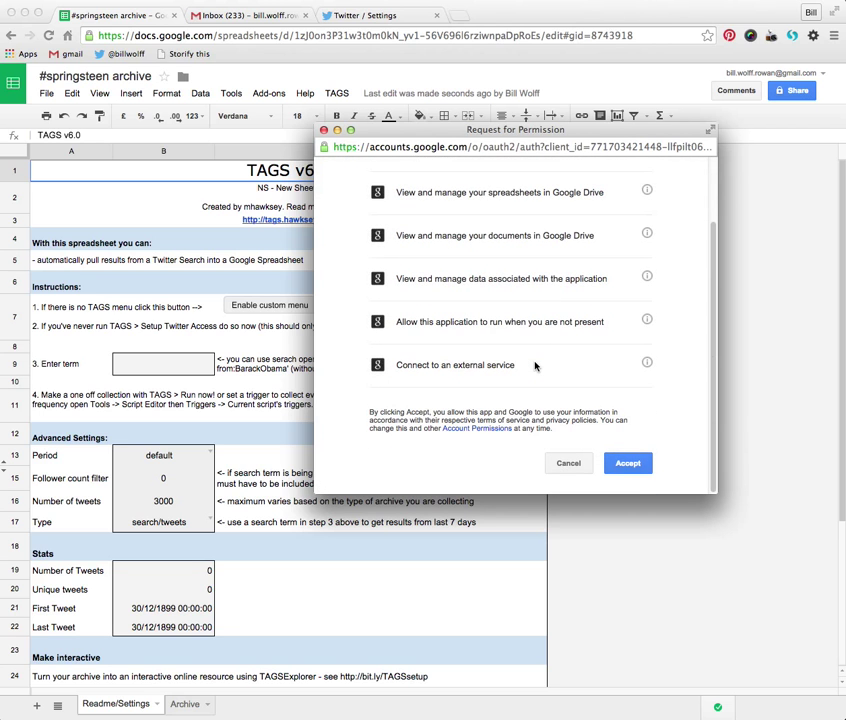
scroll(536, 367, "up", 3)
scroll(536, 367, "down", 3)
left_click(623, 464)
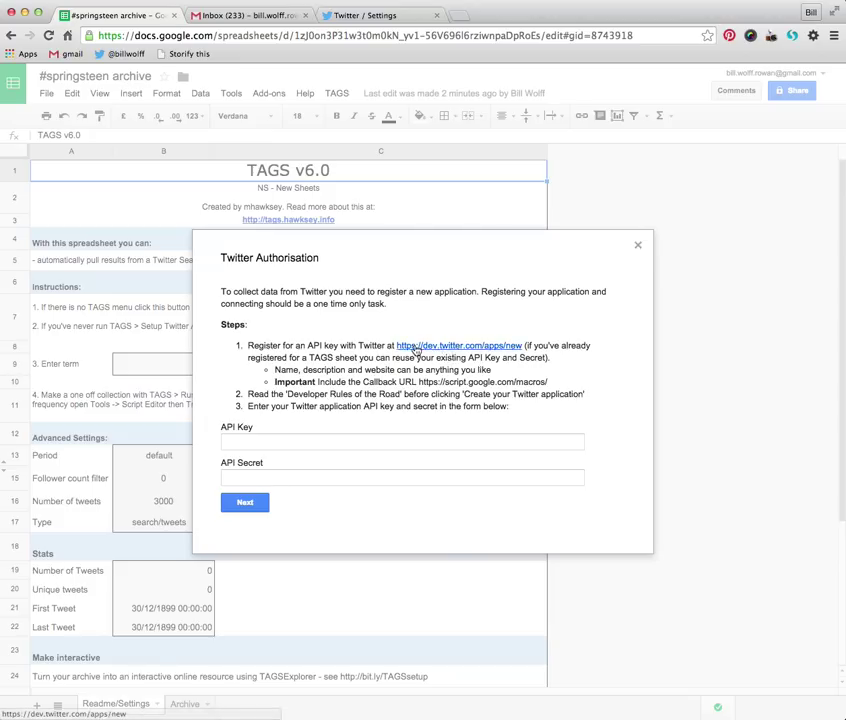
Open Twitter's dev.twitter.com/apps/new application registration link in a new tab.
right_click(487, 347)
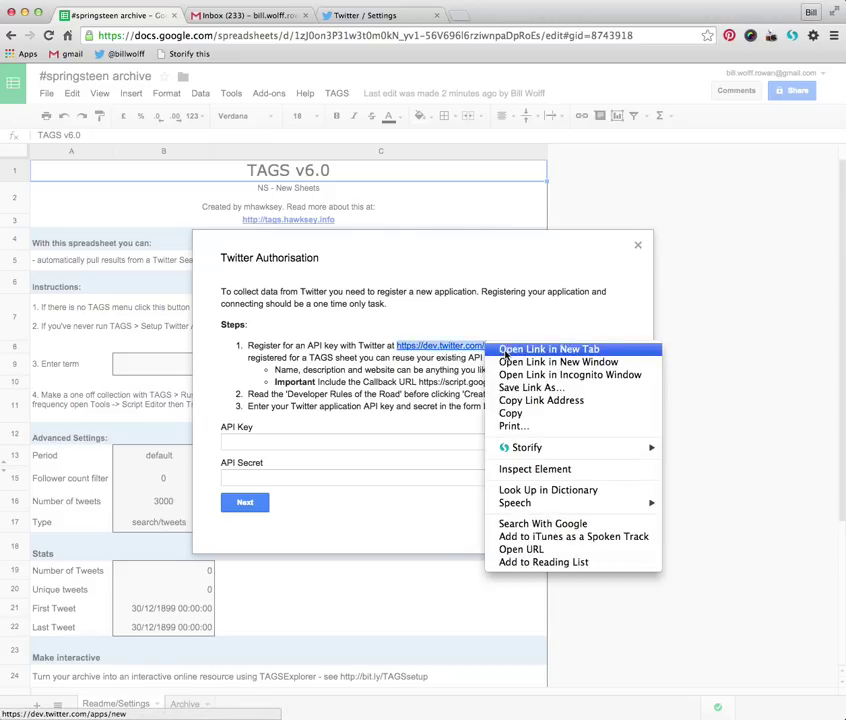
key("Escape")
left_click(507, 356, "super")
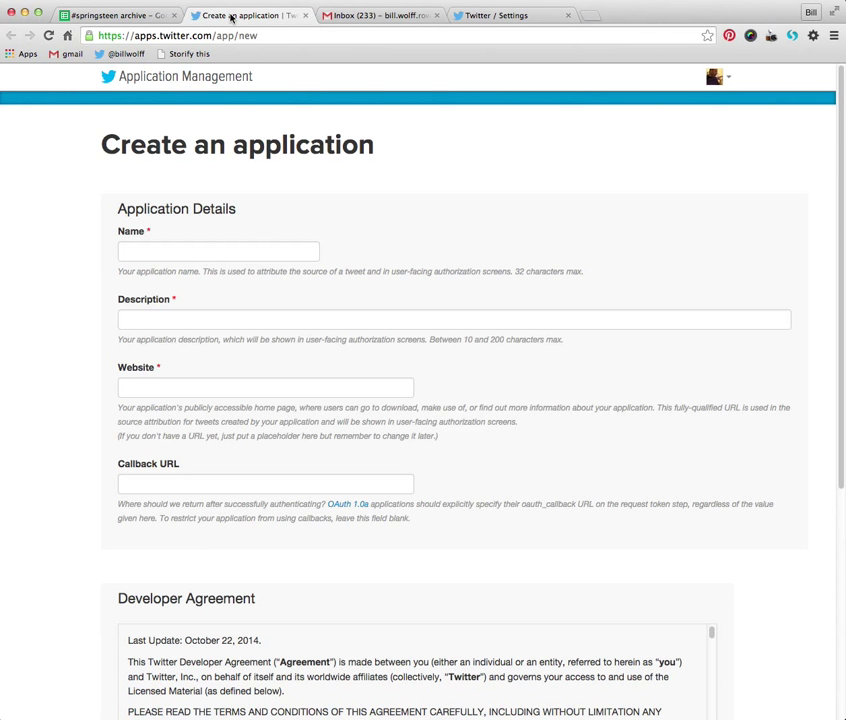
Name the new Twitter app 'springsteen hashtag archive' with description 'an archive of Springsteen hashtag tweets'.
left_click(198, 252)
type("#")
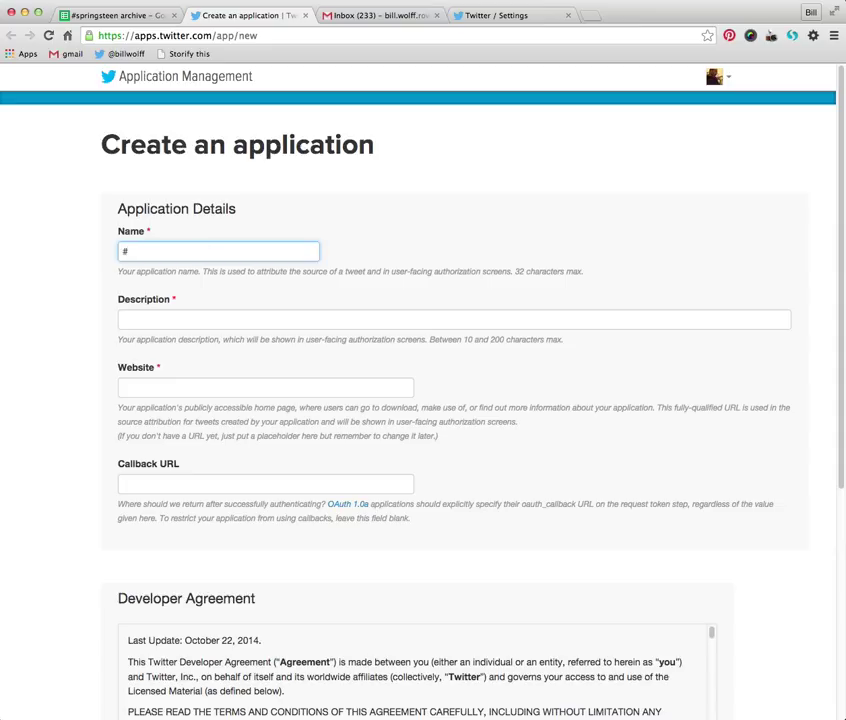
type("spr")
key("BackSpace")
key("BackSpace")
key("BackSpace")
key("BackSpace")
type("springsteen hashtag archive")
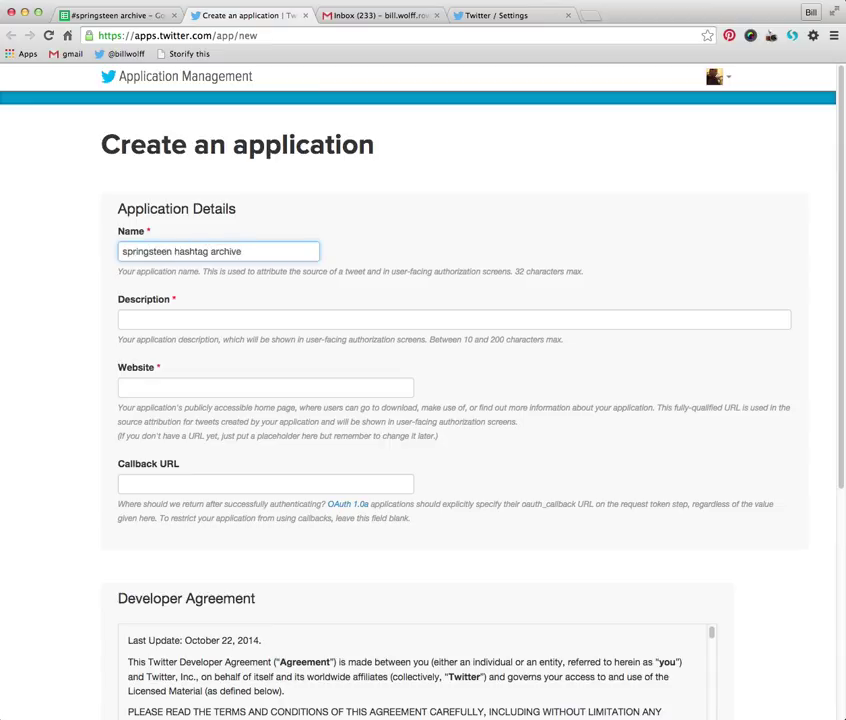
left_click(122, 319)
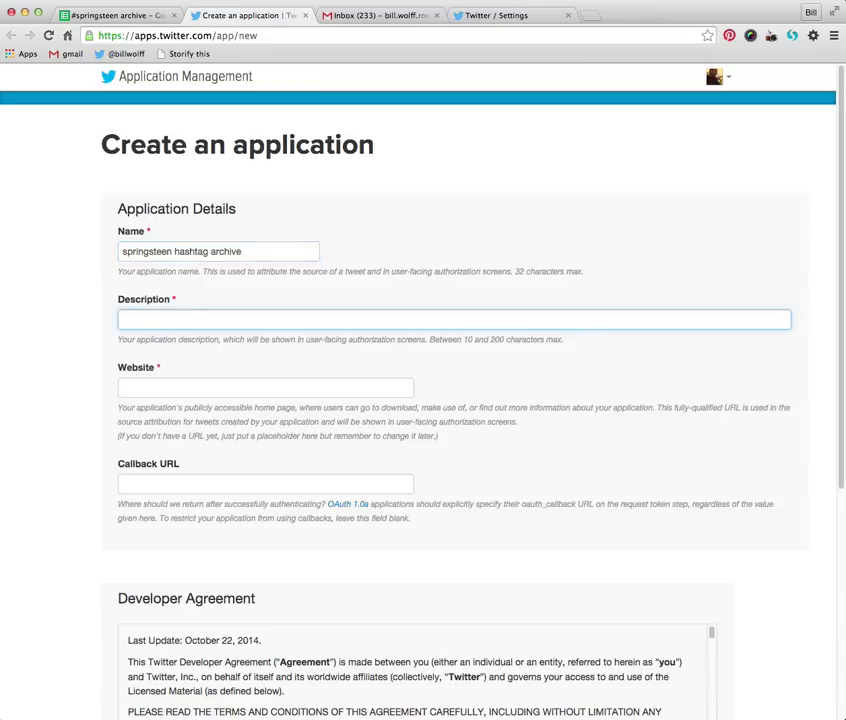
type("an archive of Springsteen")
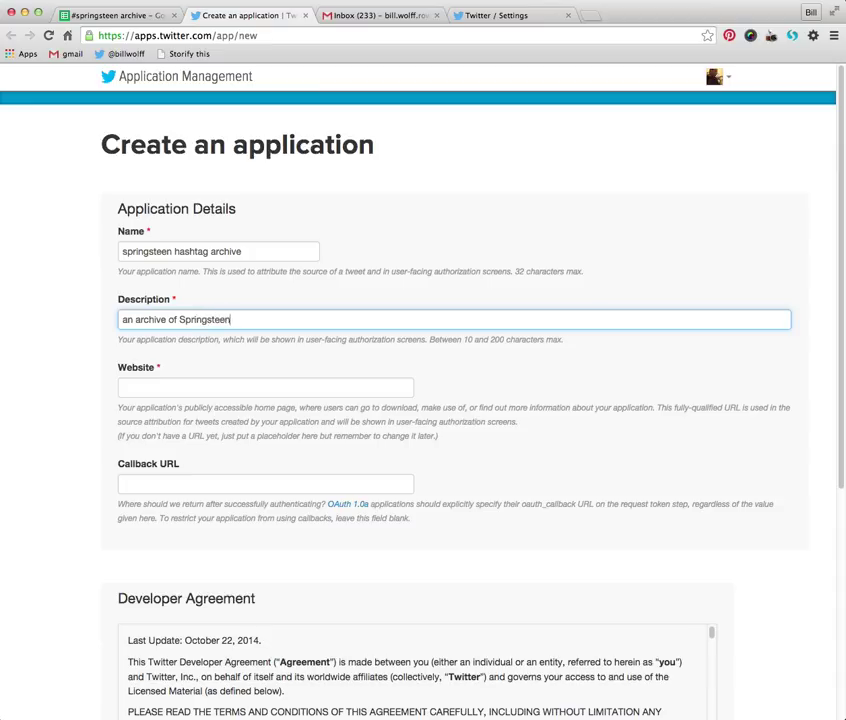
type(" hashtag tweets")
left_click(265, 387)
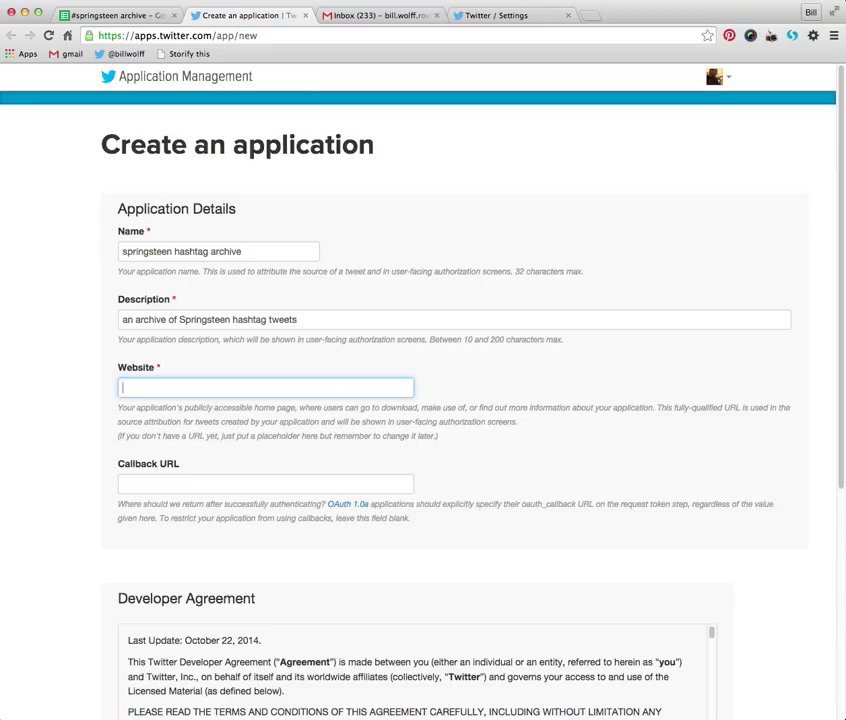
type("http://williamwolff.org")
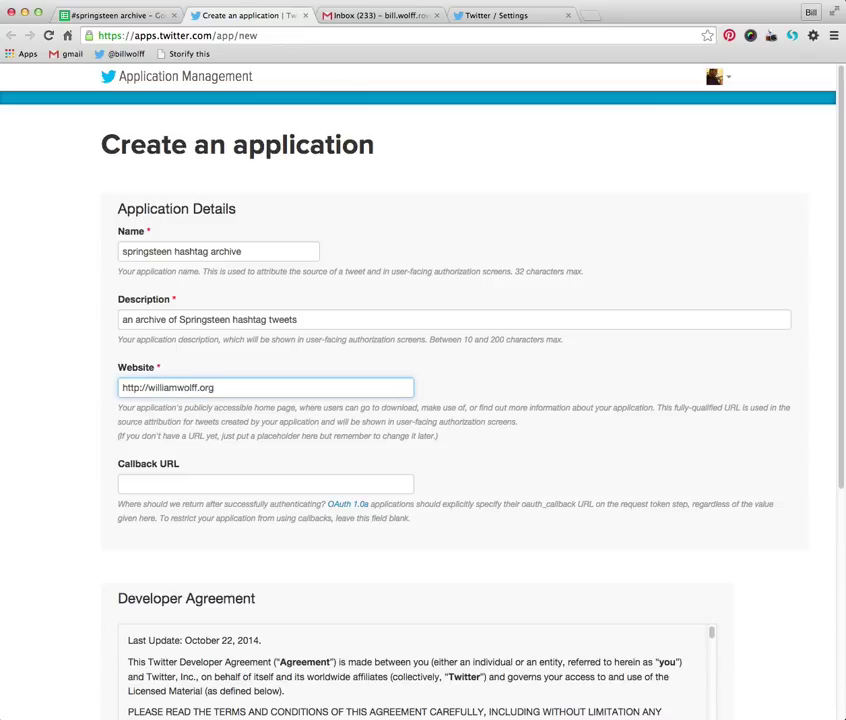
key("BackSpace")
key("BackSpace")
key("BackSpace")
key("BackSpace")
key("BackSpace")
key("BackSpace")
key("BackSpace")
key("BackSpace")
key("BackSpace")
key("BackSpace")
key("BackSpace")
key("BackSpace")
key("BackSpace")
type("billstestblog.wordpress.com")
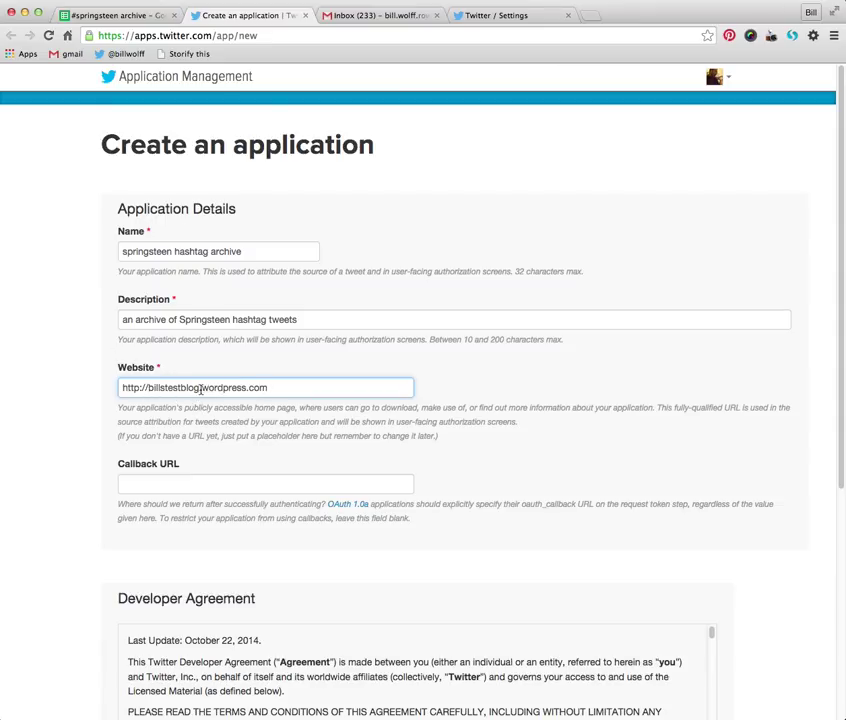
left_click_drag(199, 388, 285, 388)
left_click(284, 389)
left_click(68, 16)
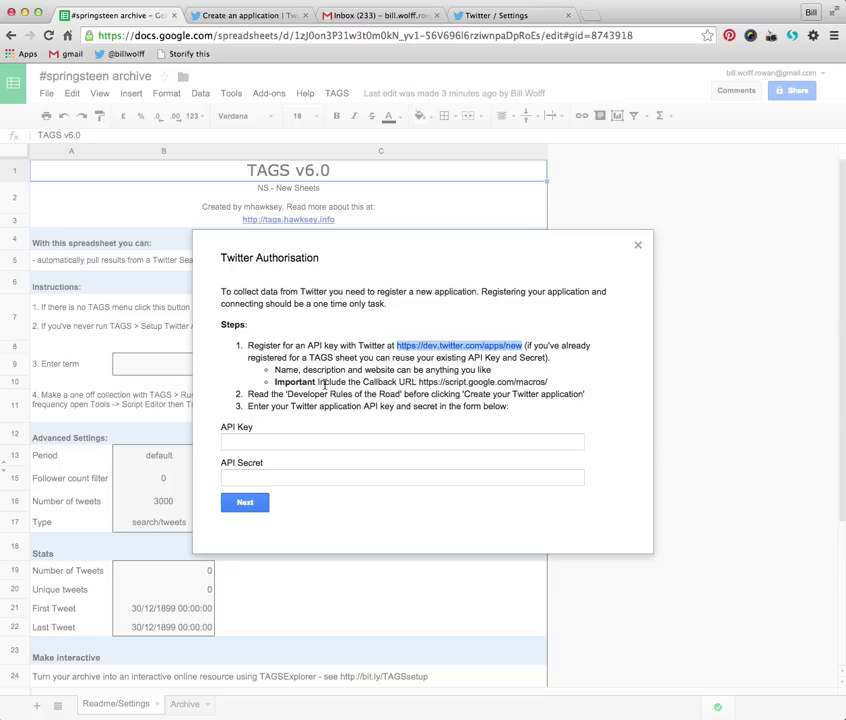
left_click_drag(419, 384, 549, 383)
right_click(521, 385)
left_click(524, 387)
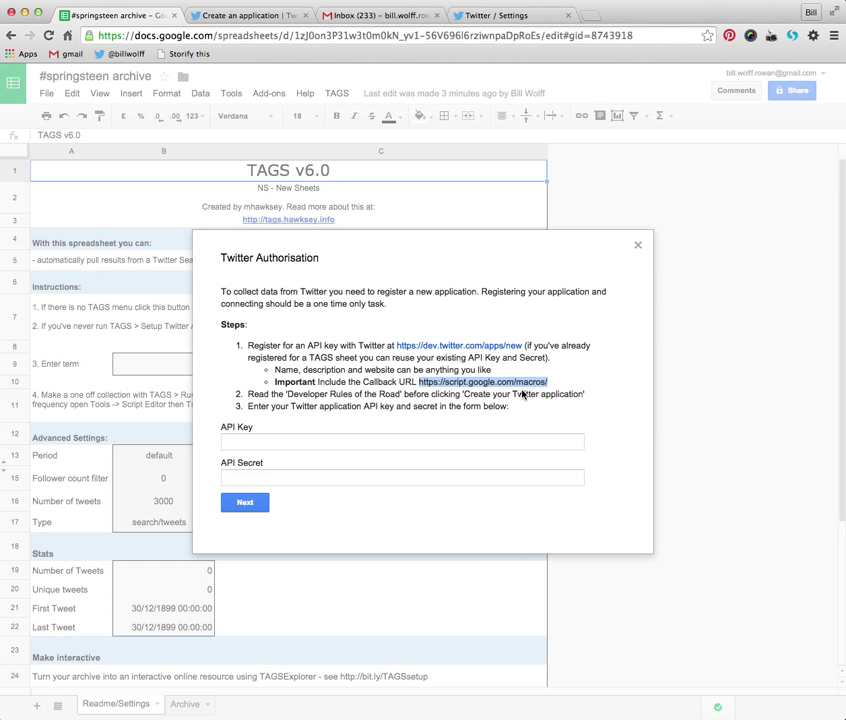
left_click(238, 18)
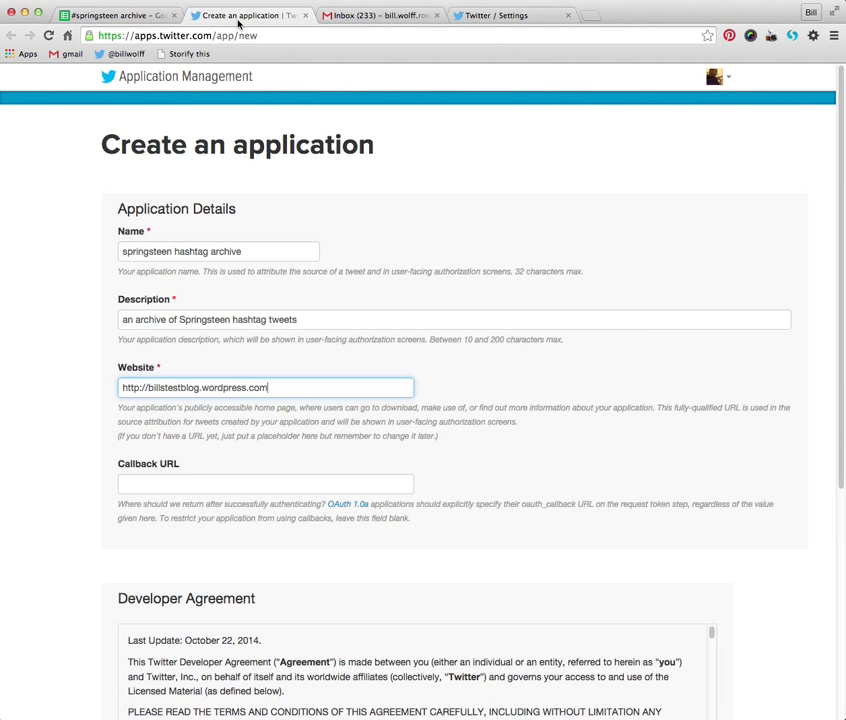
left_click(173, 486)
right_click(174, 485)
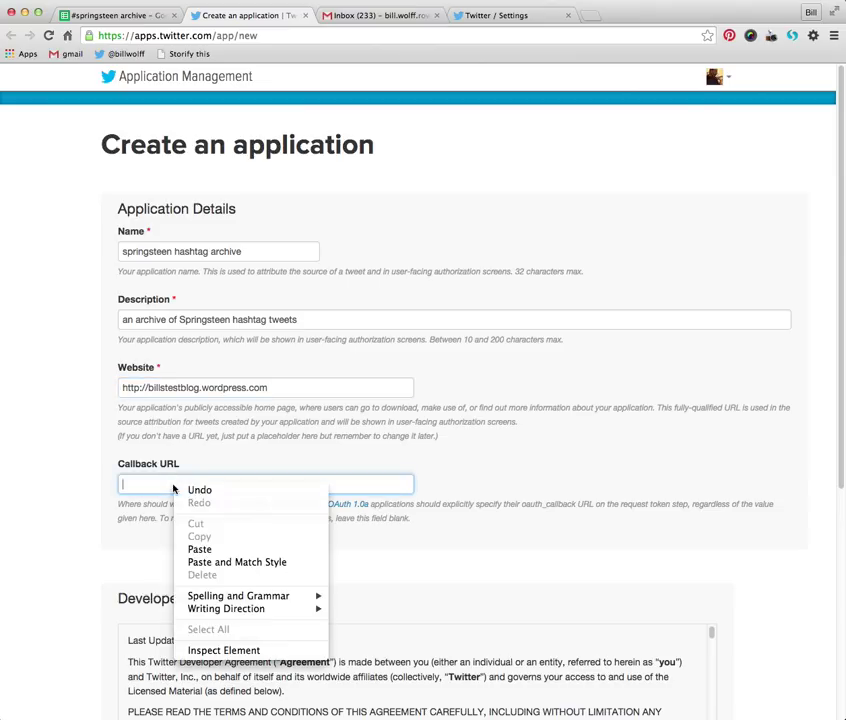
left_click(197, 550)
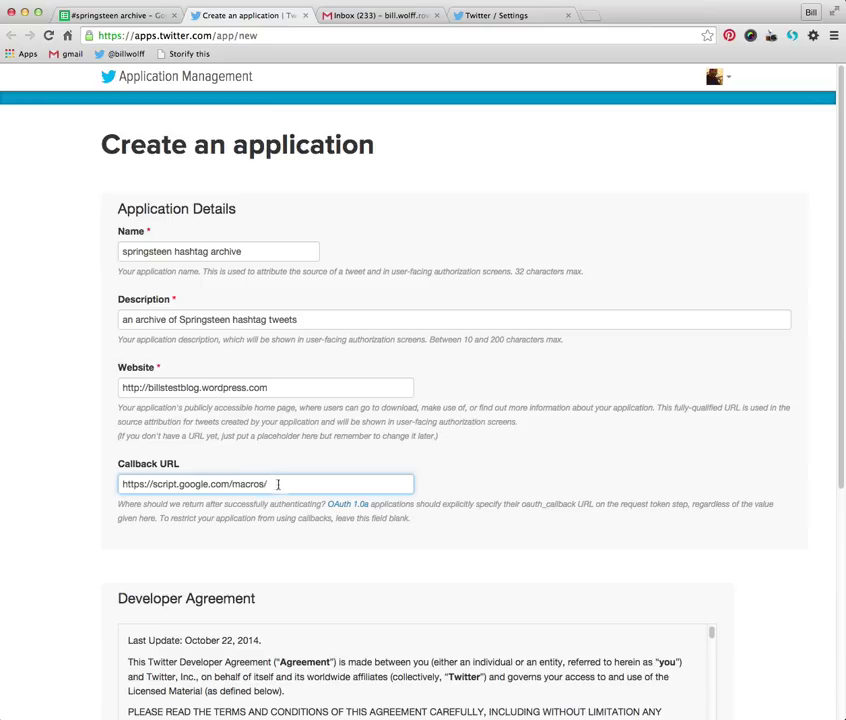
left_click(120, 487)
key("BackSpace")
Accept the developer agreement and create the Twitter application.
scroll(90, 478, "down", 7)
scroll(305, 408, "down", 4)
scroll(305, 408, "down", 20)
scroll(305, 408, "down", 20)
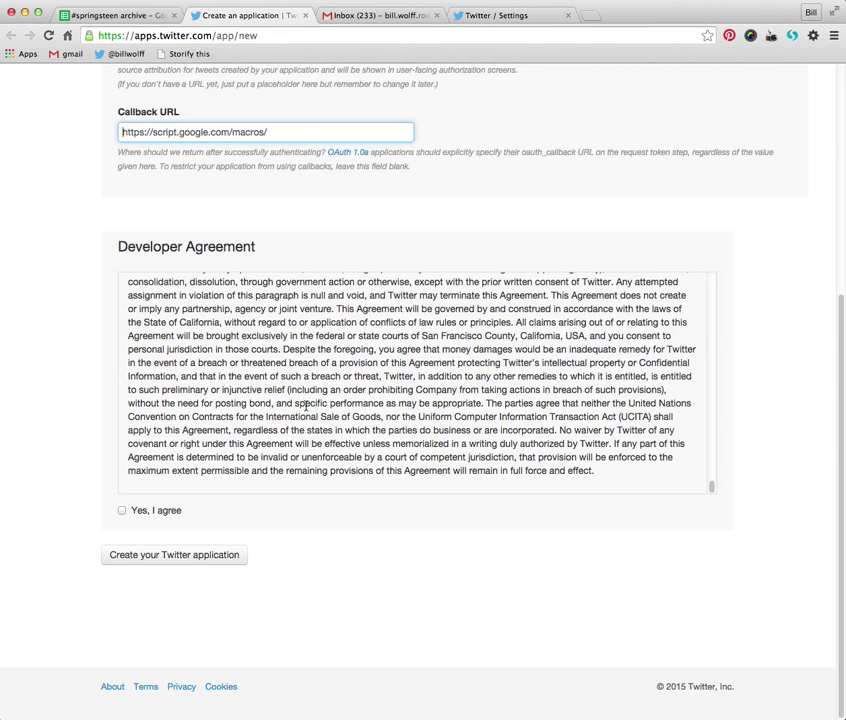
left_click(121, 510)
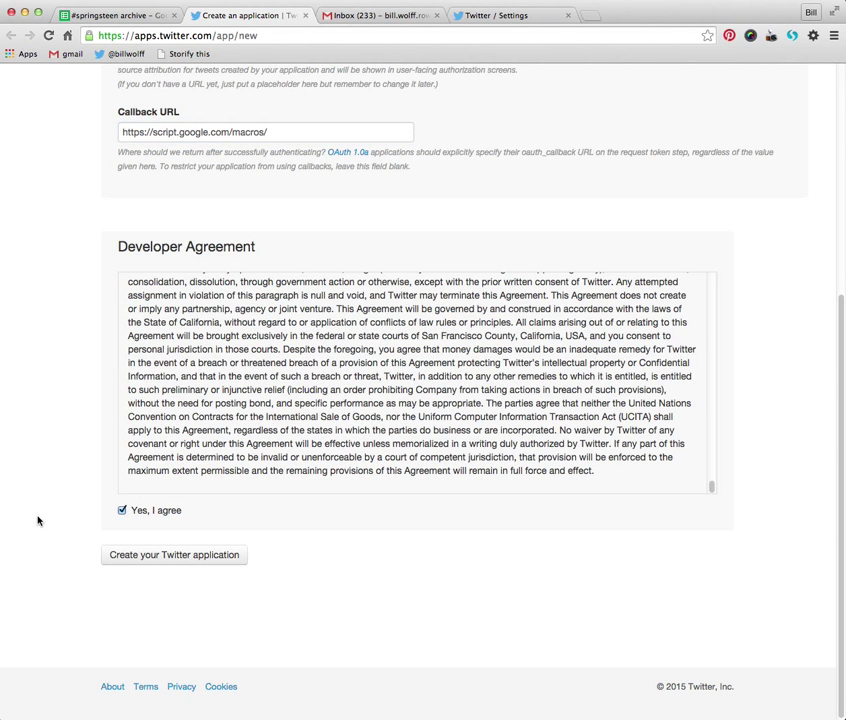
left_click(175, 556)
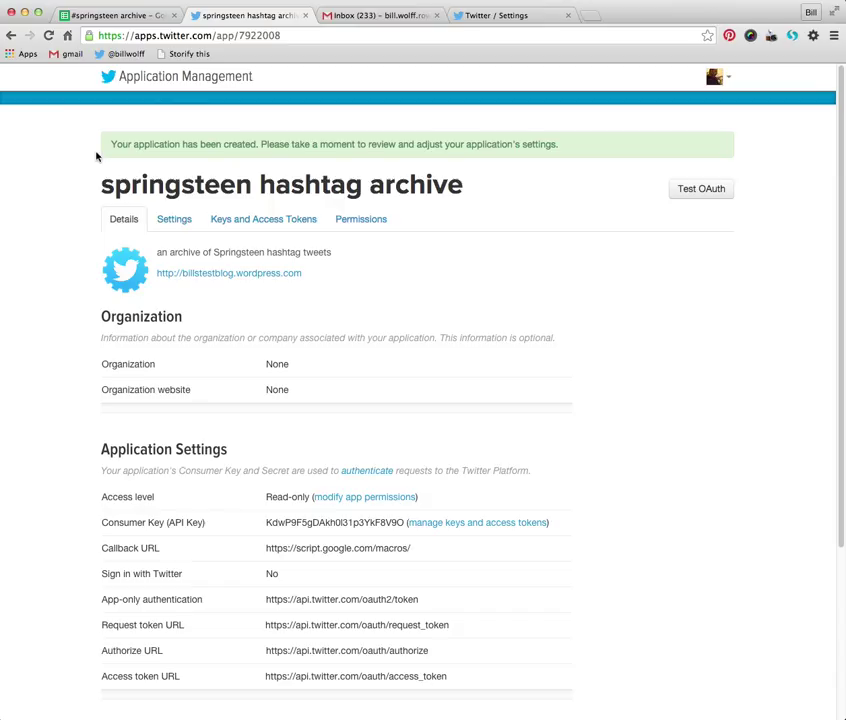
Open the springsteen hashtag archive app's Keys and Access Tokens page.
left_click(240, 222)
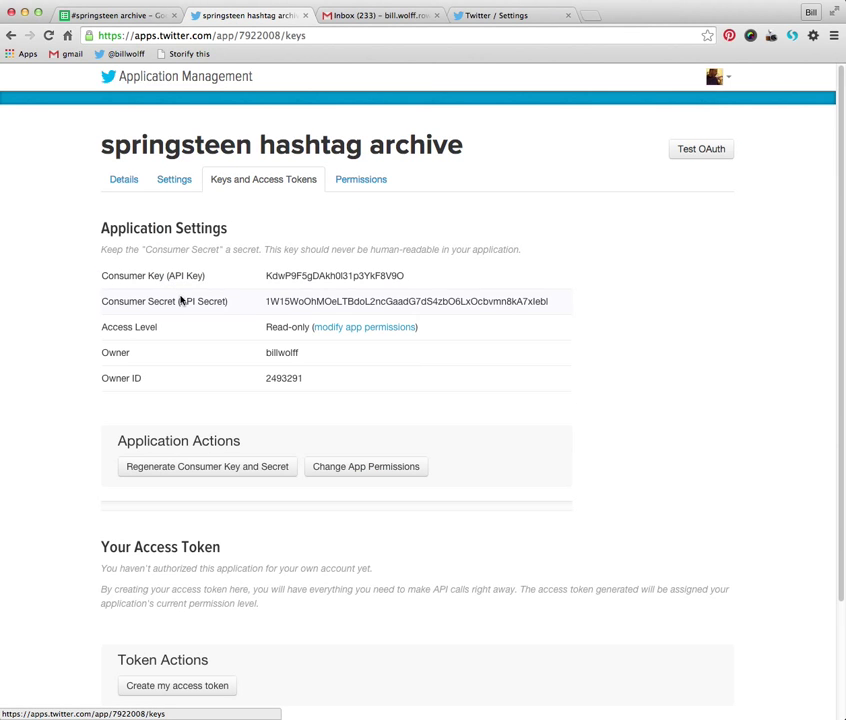
Copy the app's Consumer Key into the TAGS API Key field.
left_click_drag(266, 276, 386, 281)
right_click(386, 281)
left_click(392, 283)
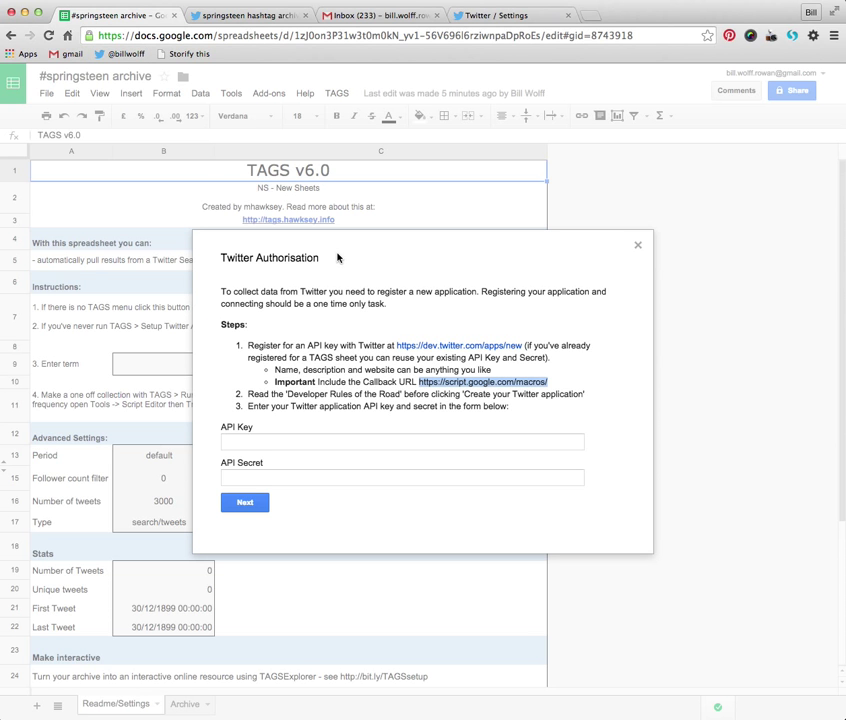
left_click(282, 442)
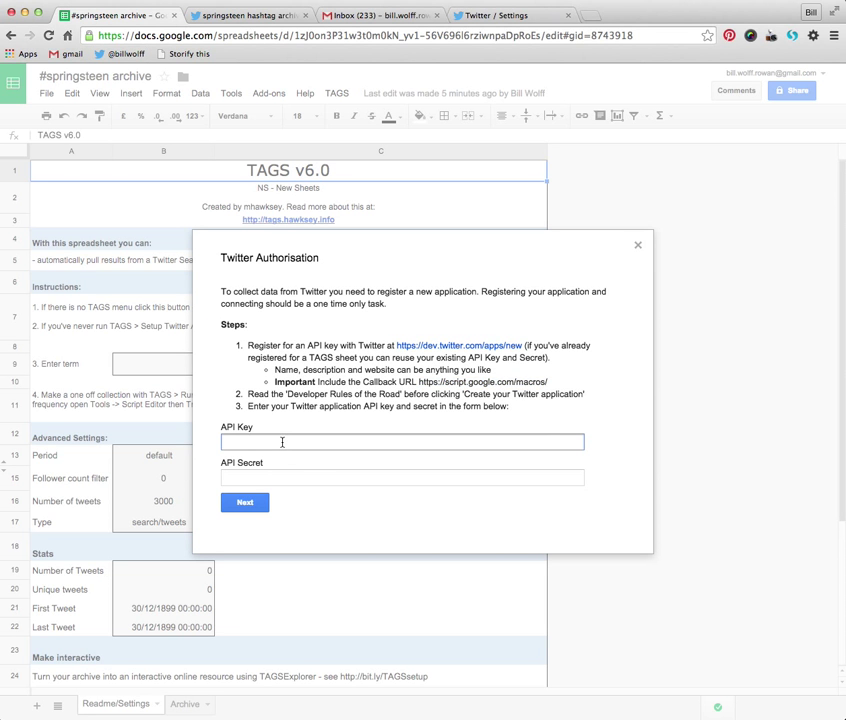
key("ctrl+v")
Copy the Consumer Secret into the API Secret field and submit both credentials.
left_click(190, 15)
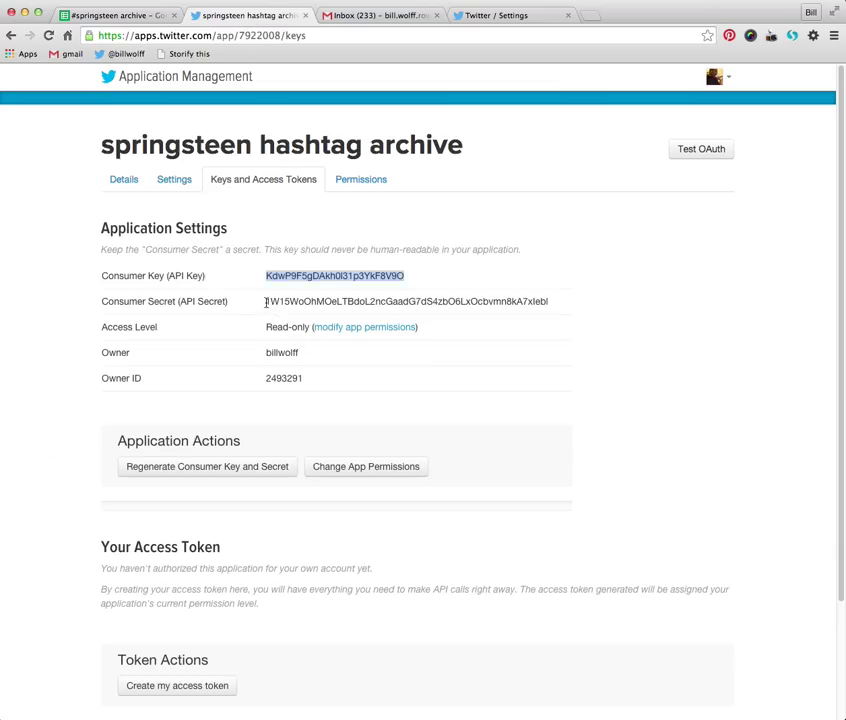
left_click_drag(266, 301, 550, 300)
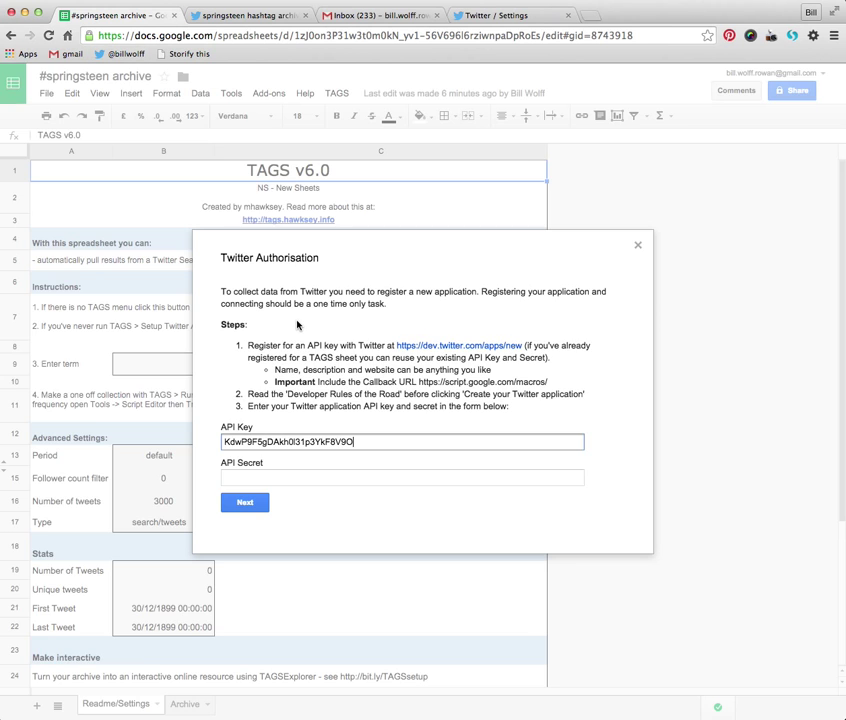
left_click(285, 478)
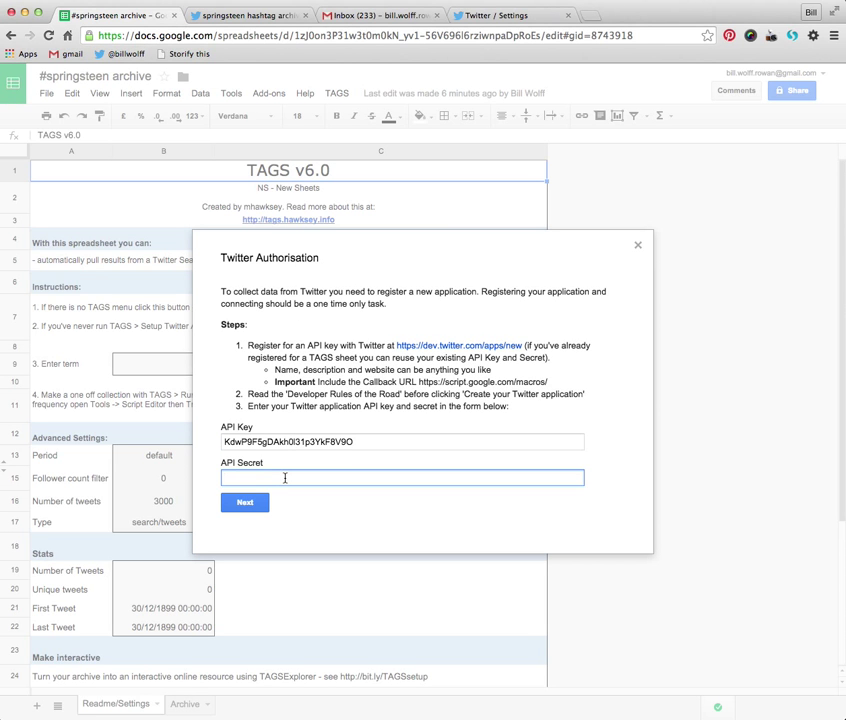
key("super+v")
left_click(262, 510)
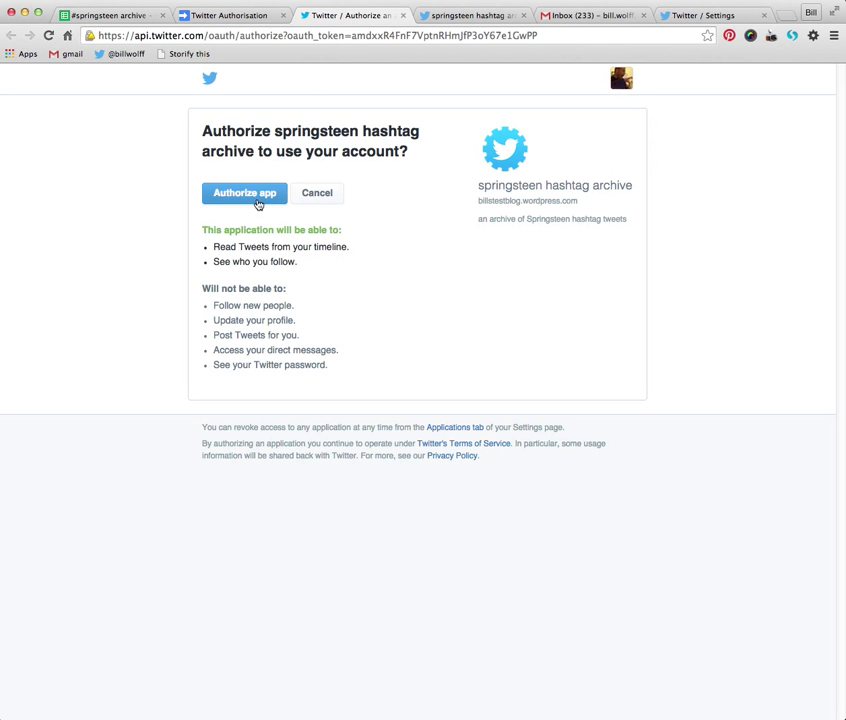
Authorise the springsteen archive app on Twitter, close its keys tab, and return to the spreadsheet.
left_click(258, 197)
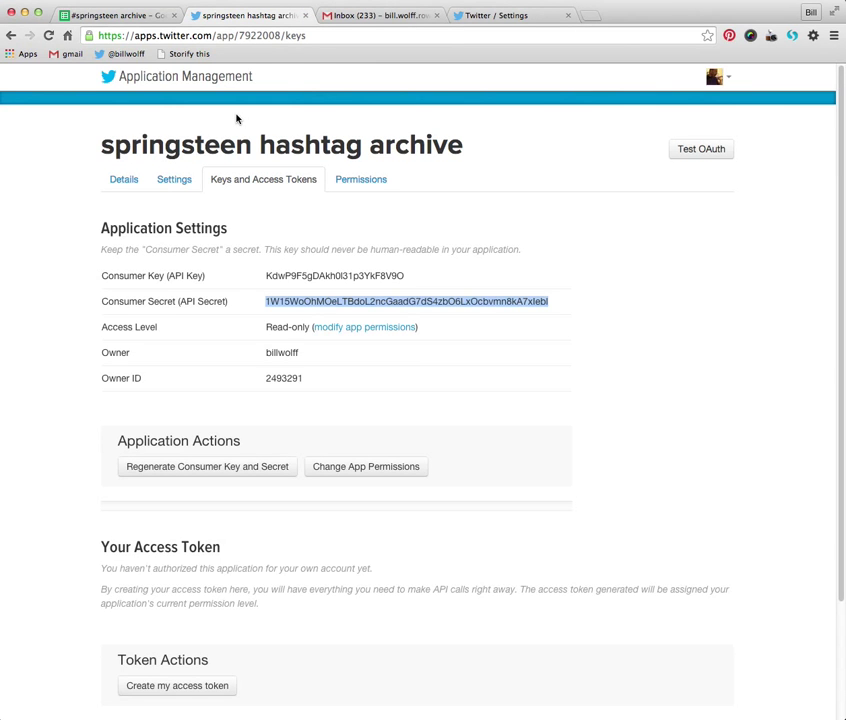
key("ctrl+Tab")
left_click(305, 16)
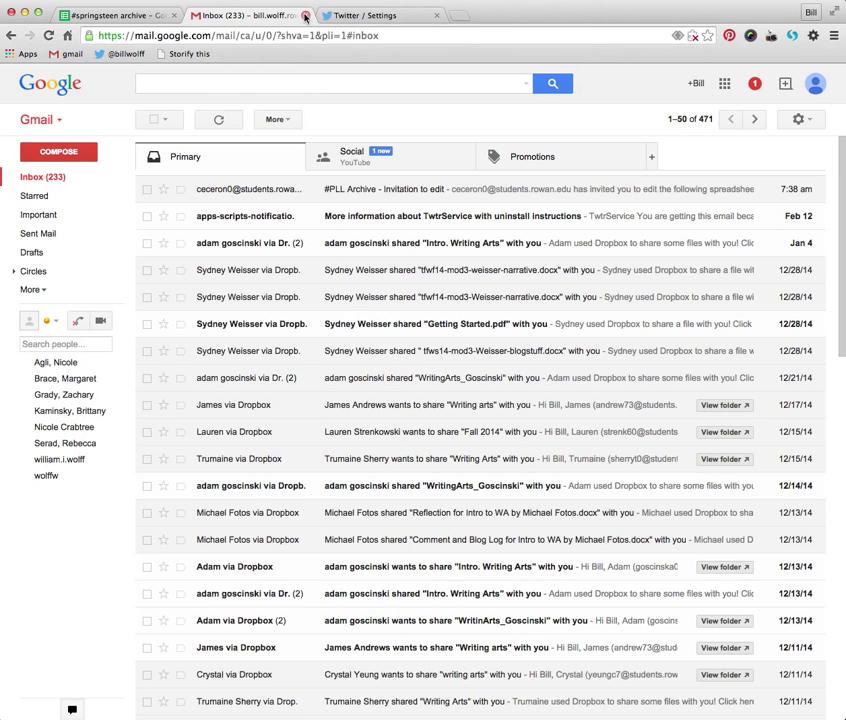
left_click(117, 17)
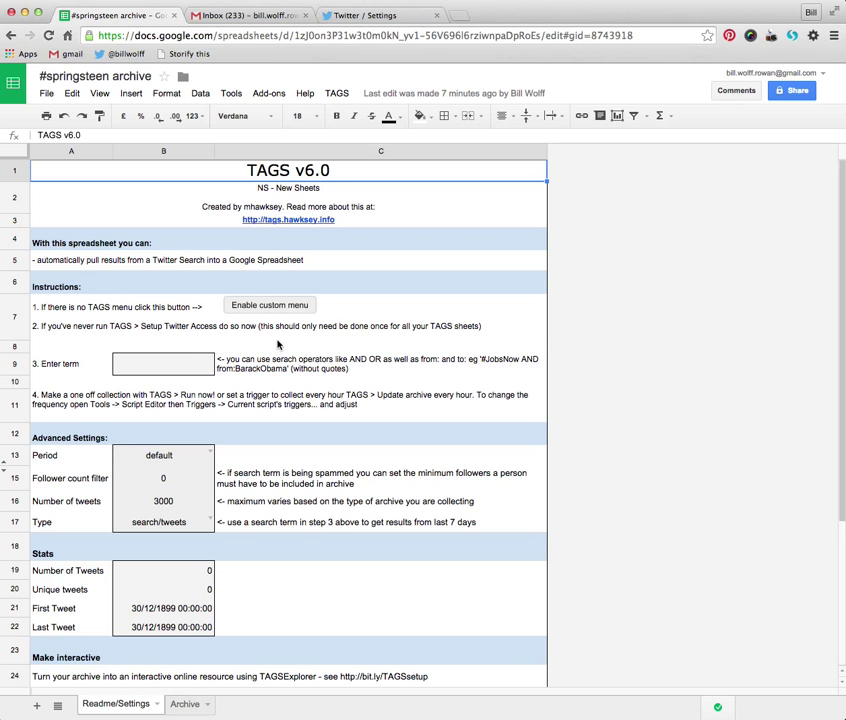
Enter '#springsteen OR #Springsteen' as the search term in B9.
left_click(165, 369)
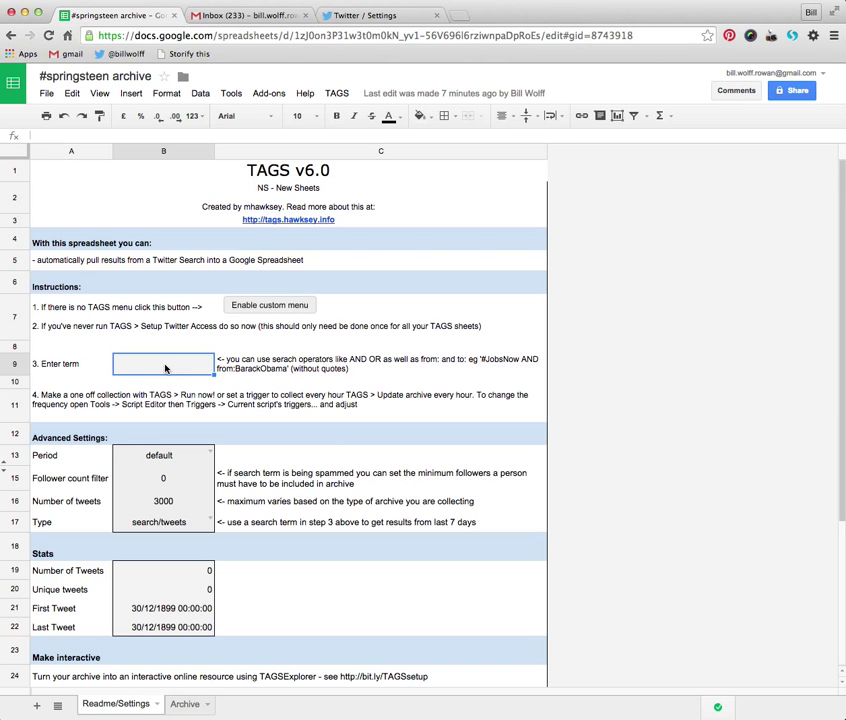
type("#s")
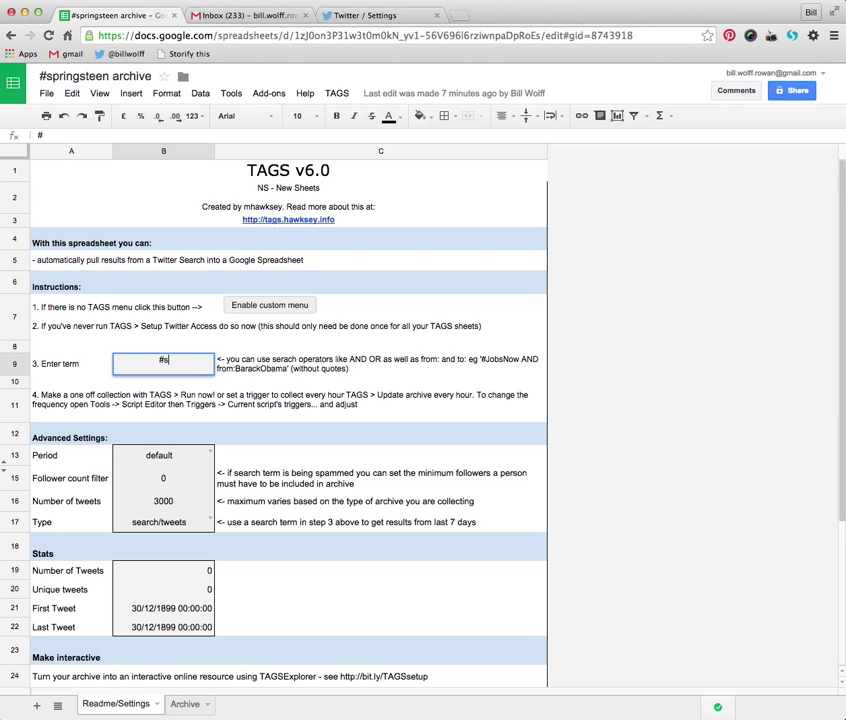
type("pringsteen")
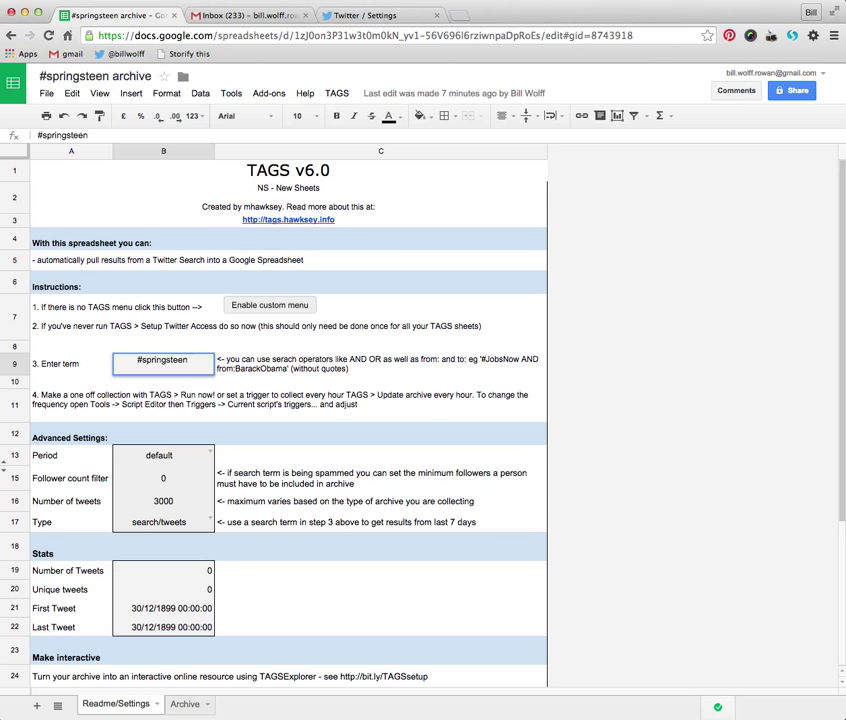
type("OR")
type(" #S")
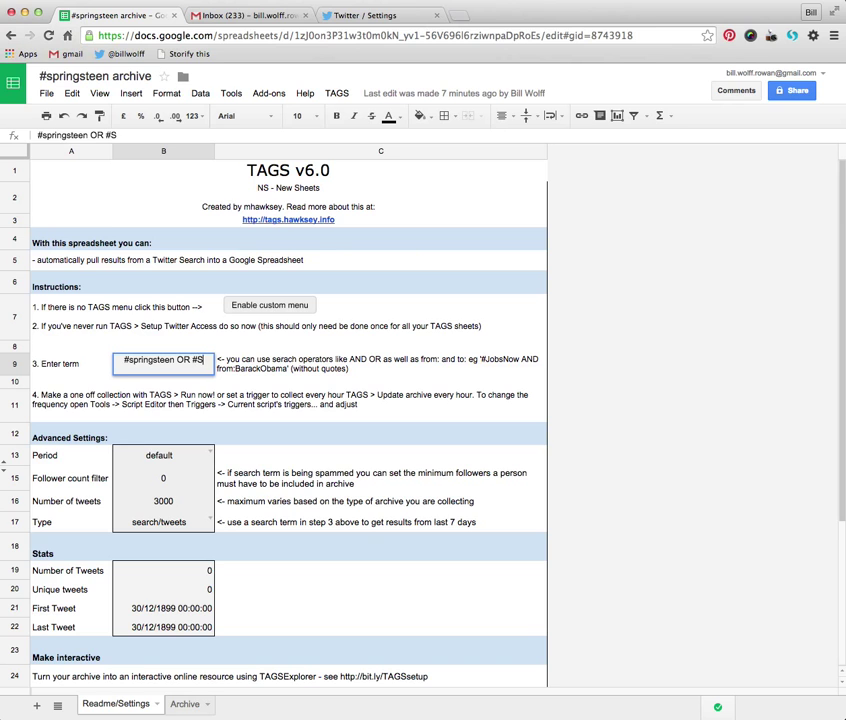
type("pringsteen")
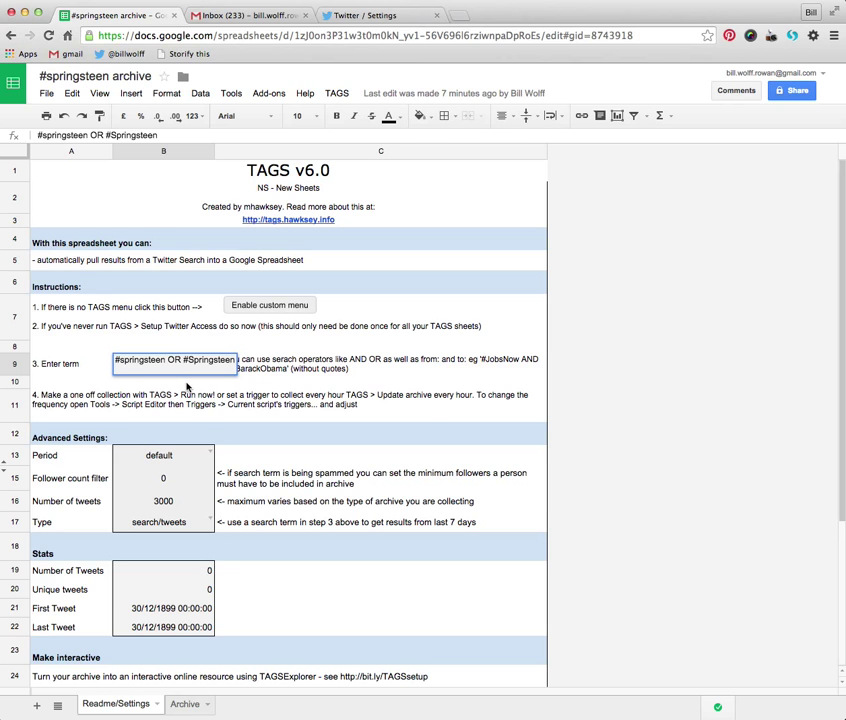
key("Return")
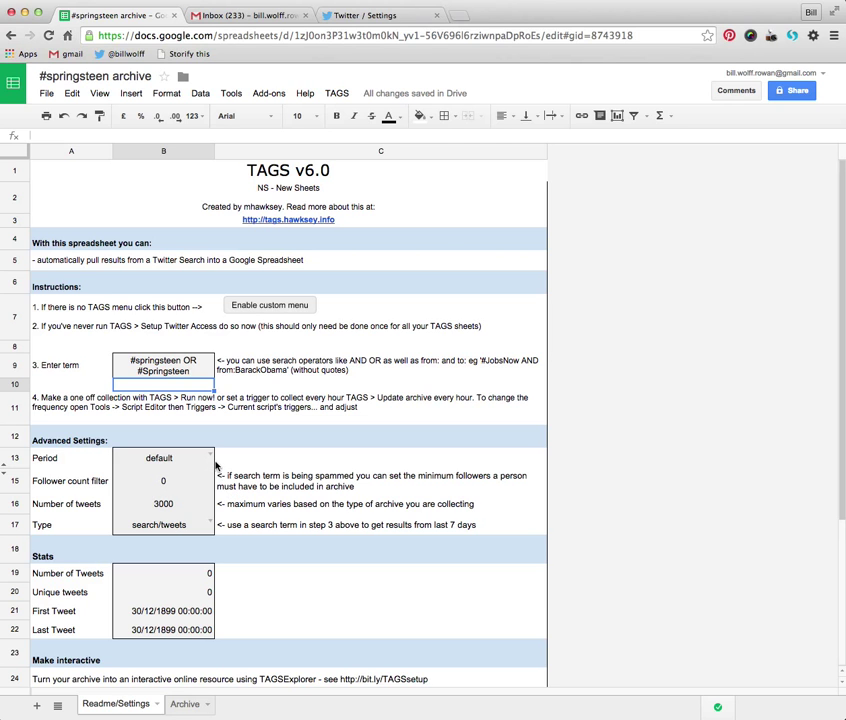
Check the collection Period choices and keep it at the default.
left_click(210, 457)
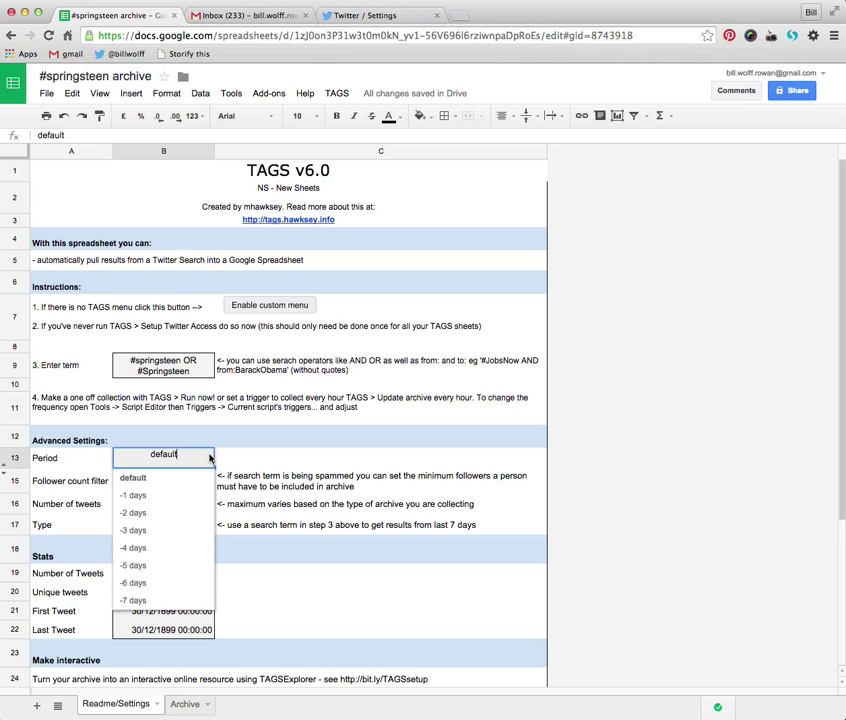
left_click(239, 461)
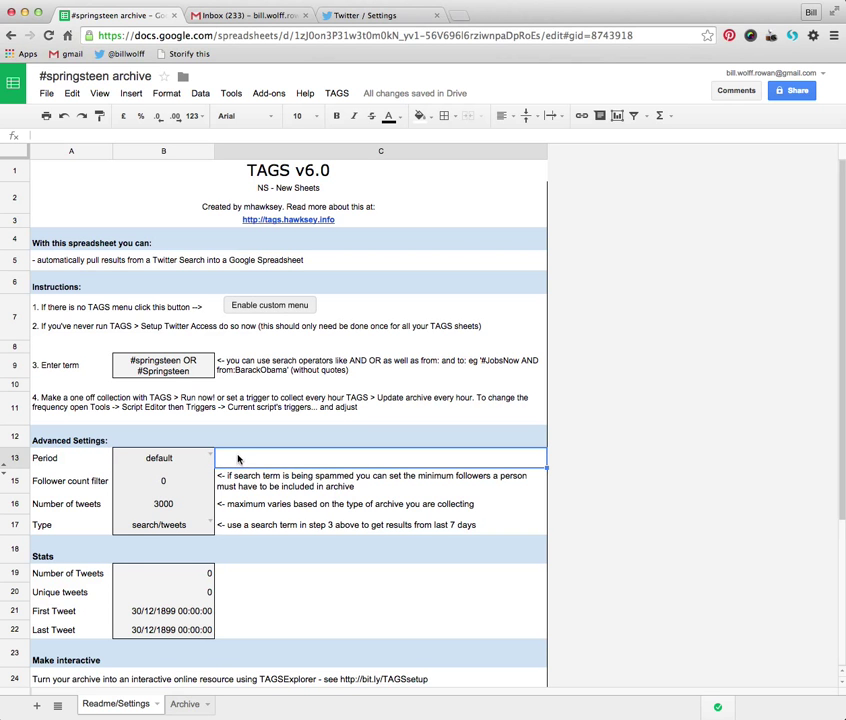
scroll(240, 525, "down", 5)
scroll(240, 525, "up", 5)
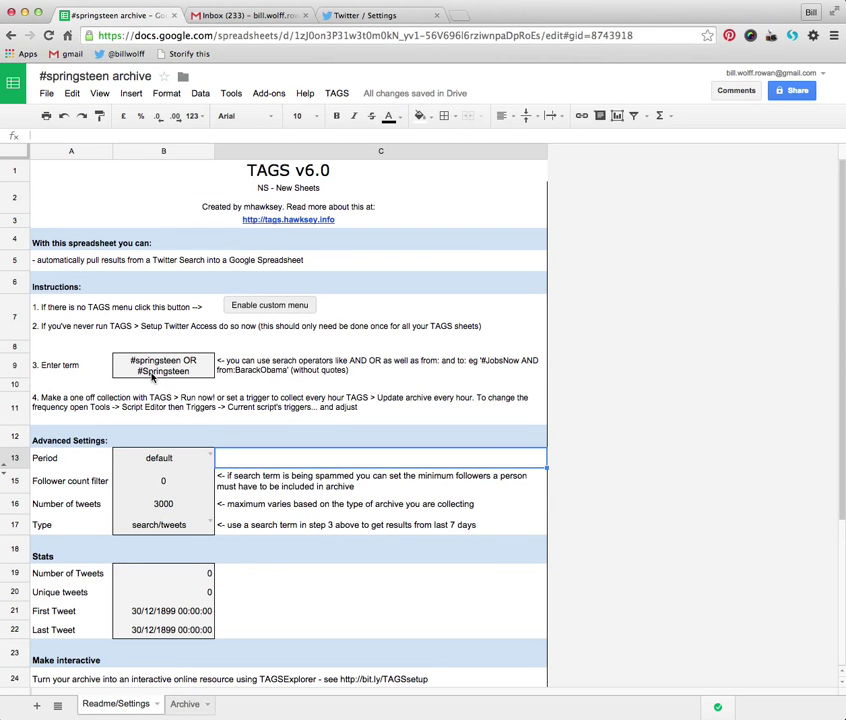
left_click(338, 94)
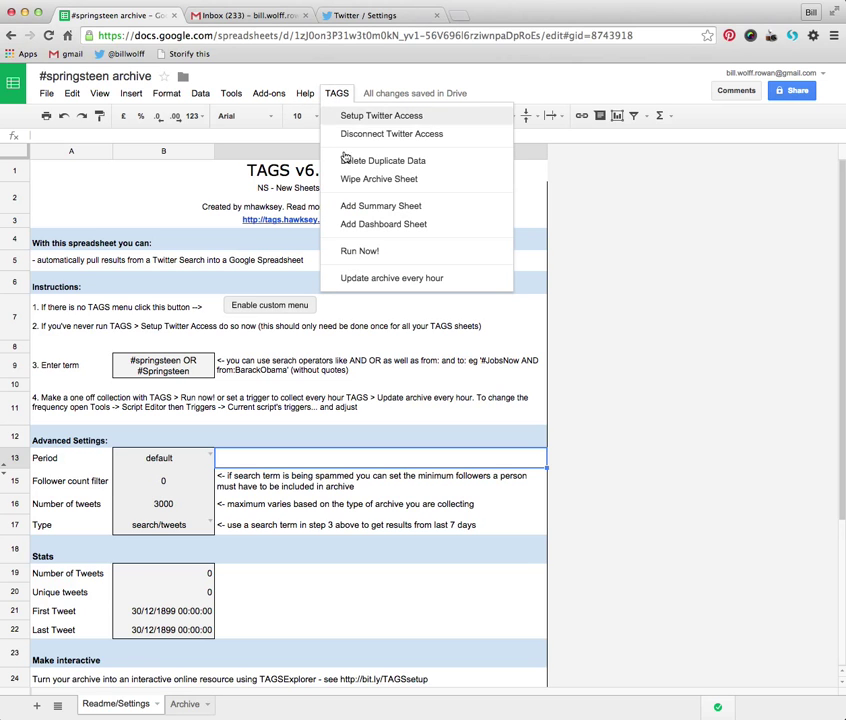
Run TAGS now to collect 1,286 tweets dated 05/02/2015 to 13/02/2015.
left_click(345, 253)
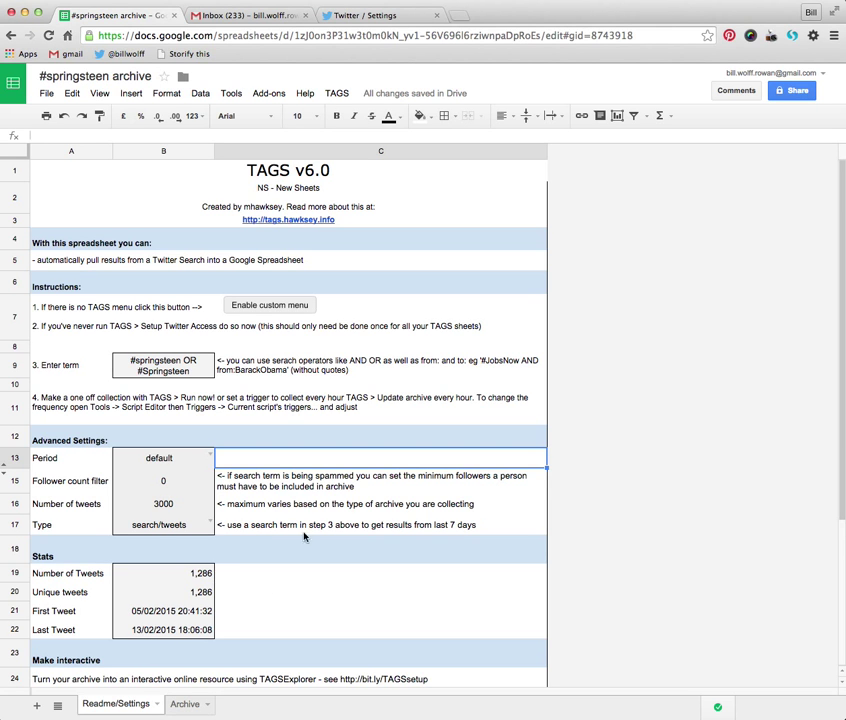
Add a Summary sheet and a Dashboard sheet from the TAGS menu.
left_click(340, 97)
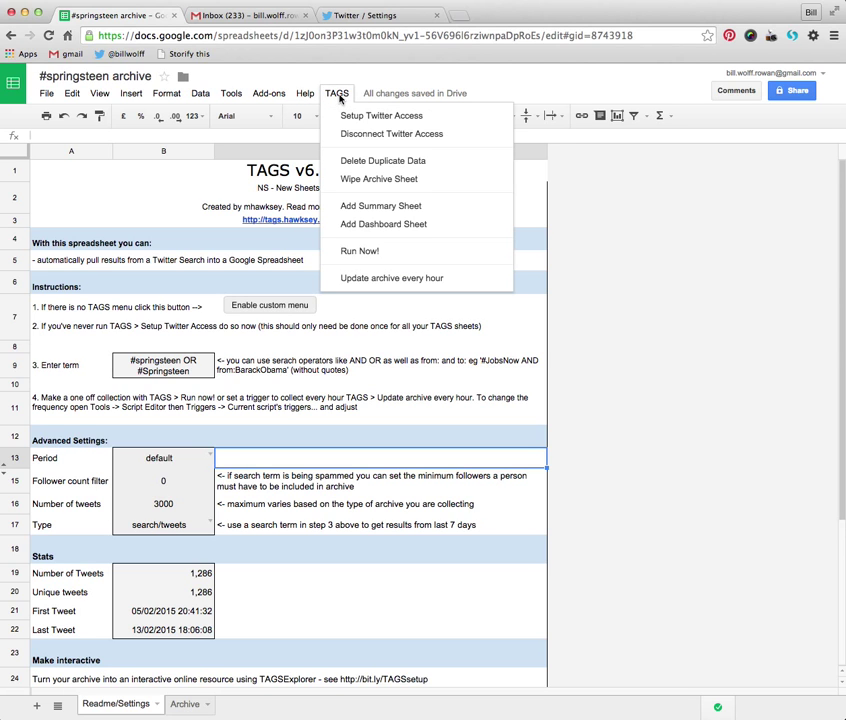
left_click(356, 207)
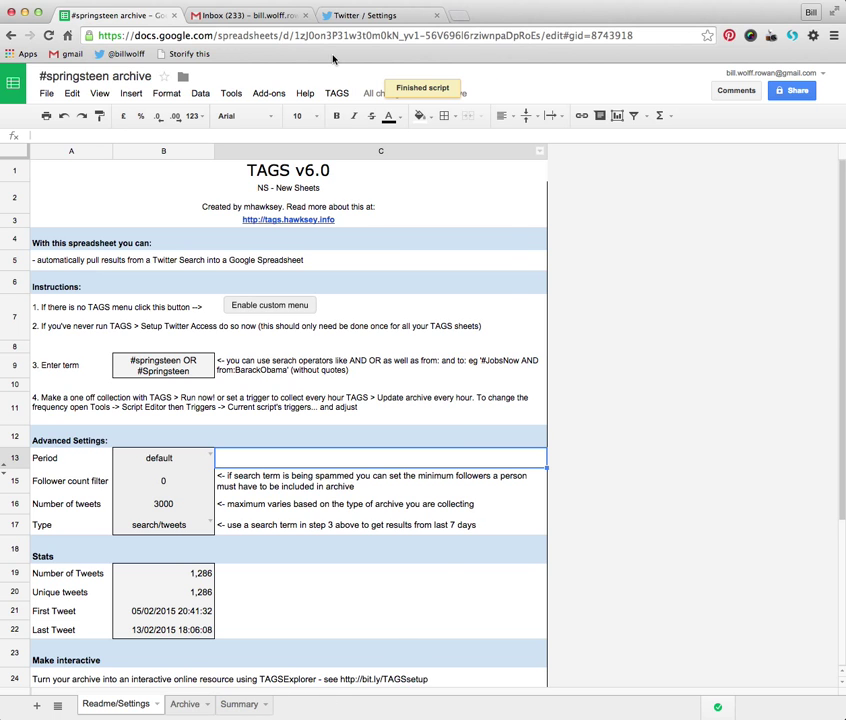
left_click(336, 93)
left_click(349, 225)
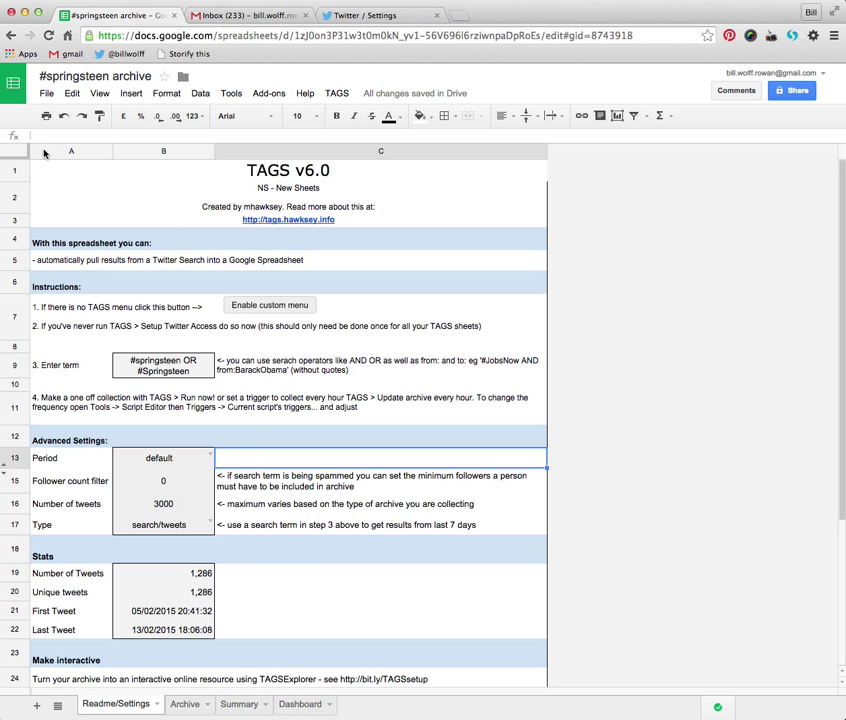
left_click(46, 94)
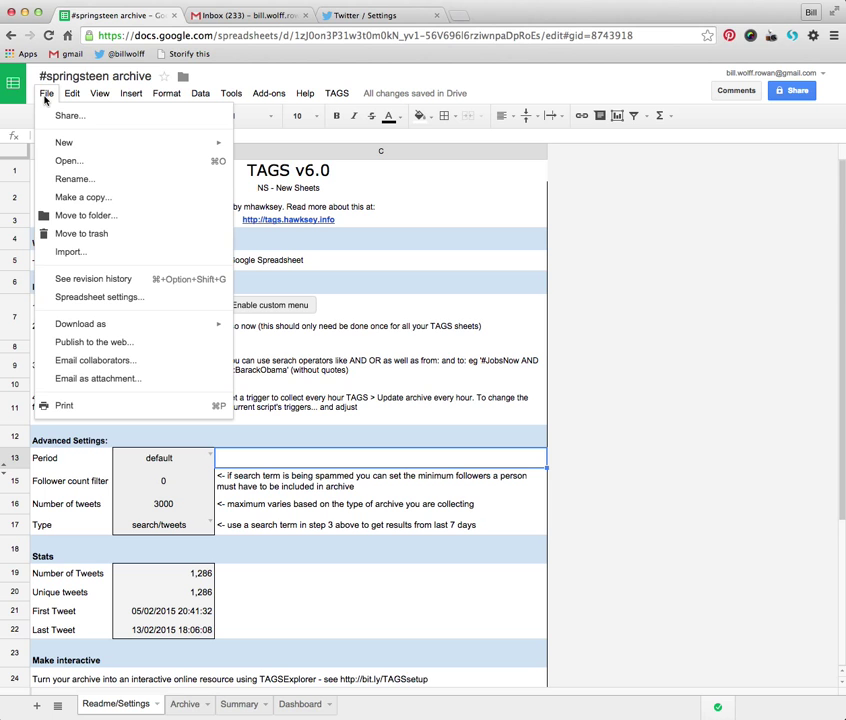
Publish the entire #springsteen archive spreadsheet to the web and close the publishing window.
left_click(80, 343)
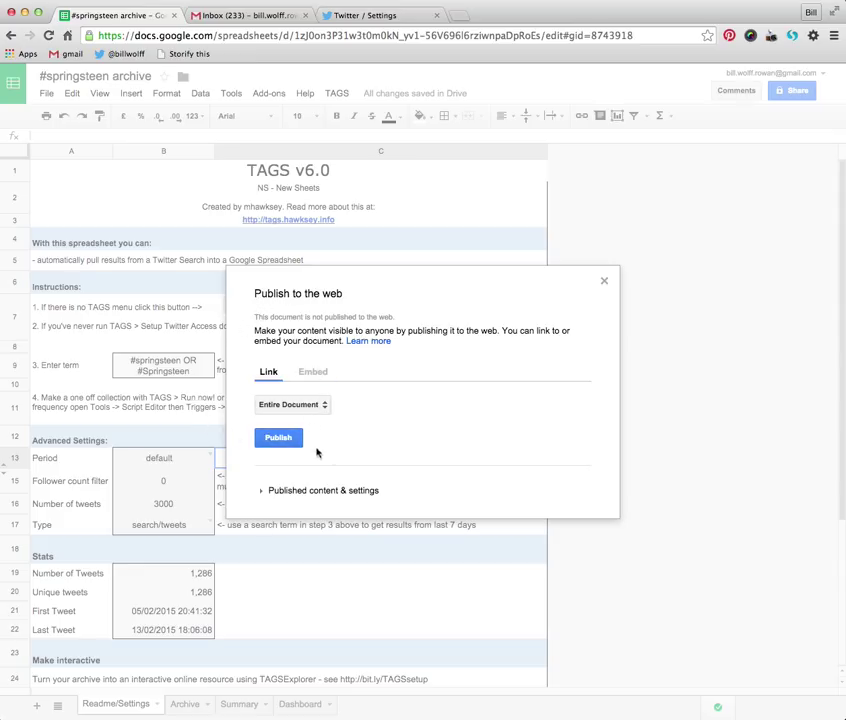
left_click(280, 440)
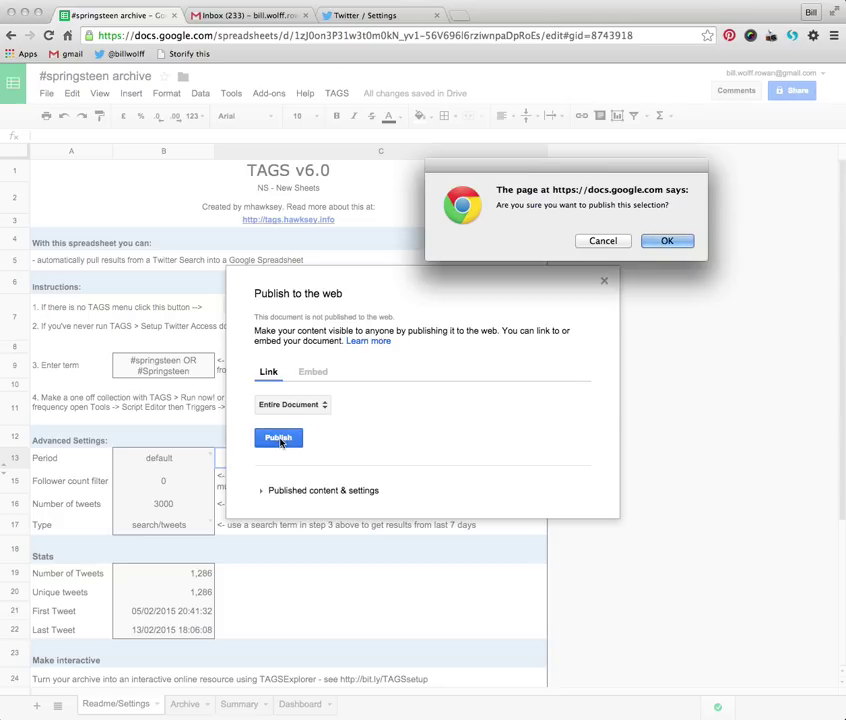
left_click(666, 241)
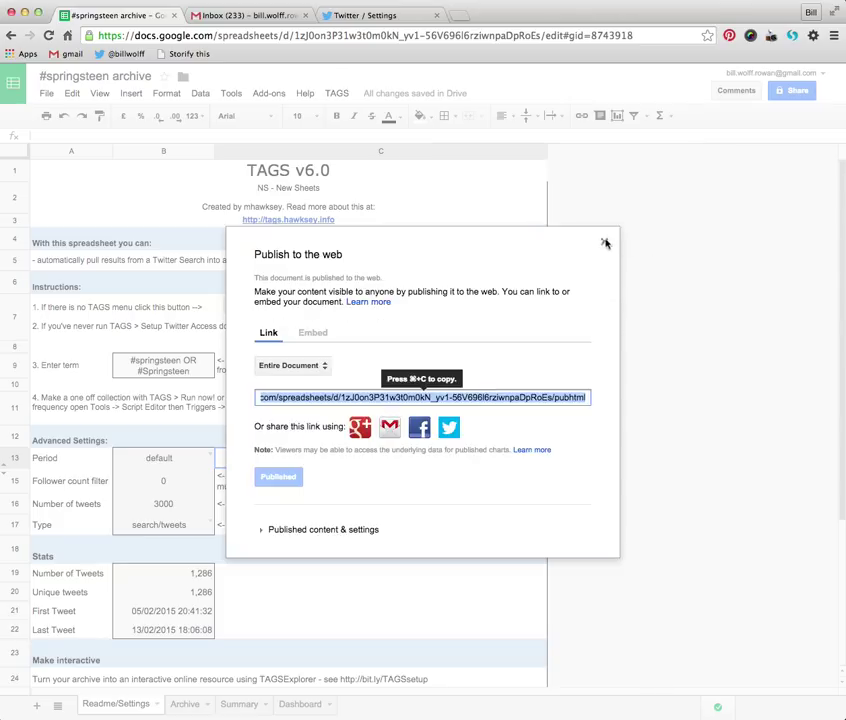
left_click(603, 244)
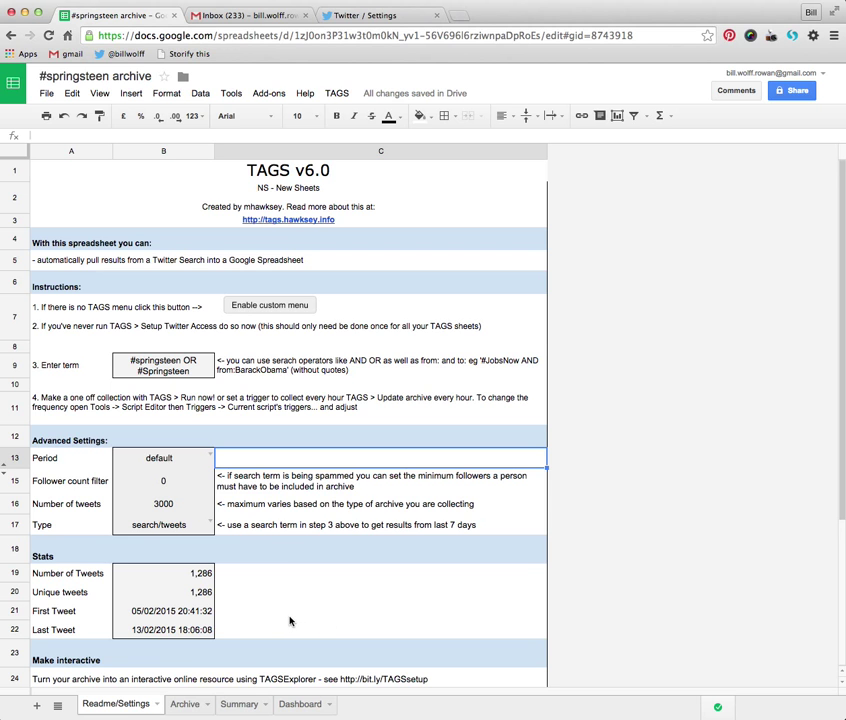
Browse the collected #springsteen tweets on the Archive sheet, across rows and columns.
left_click(185, 706)
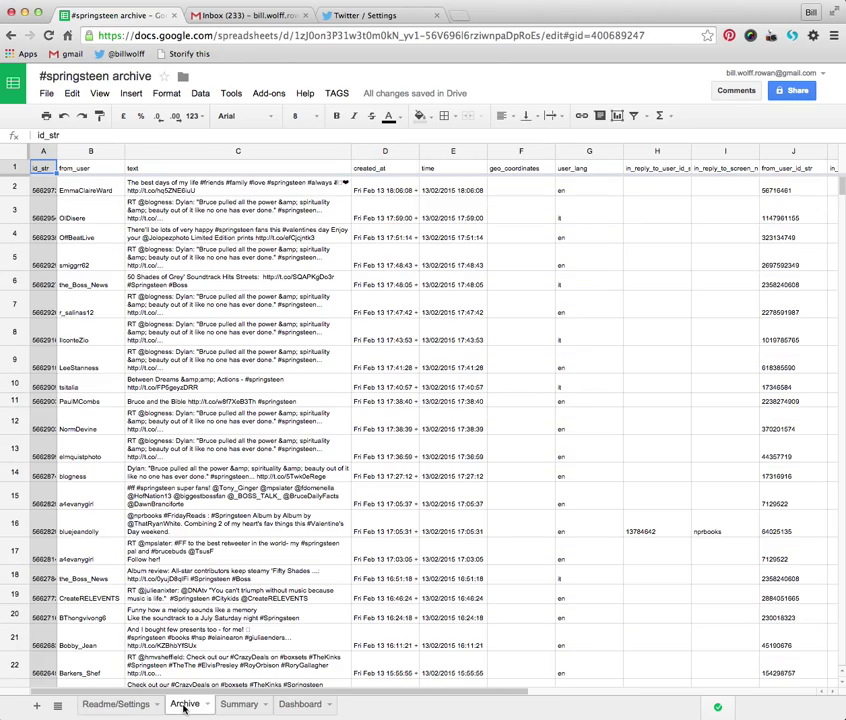
scroll(237, 527, "down", 20)
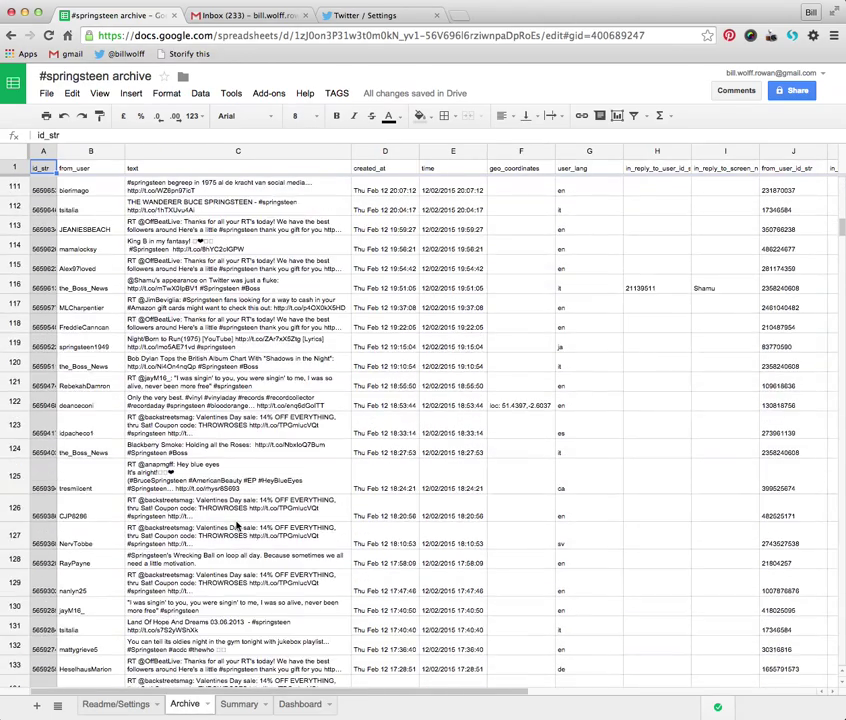
scroll(237, 527, "down", 20)
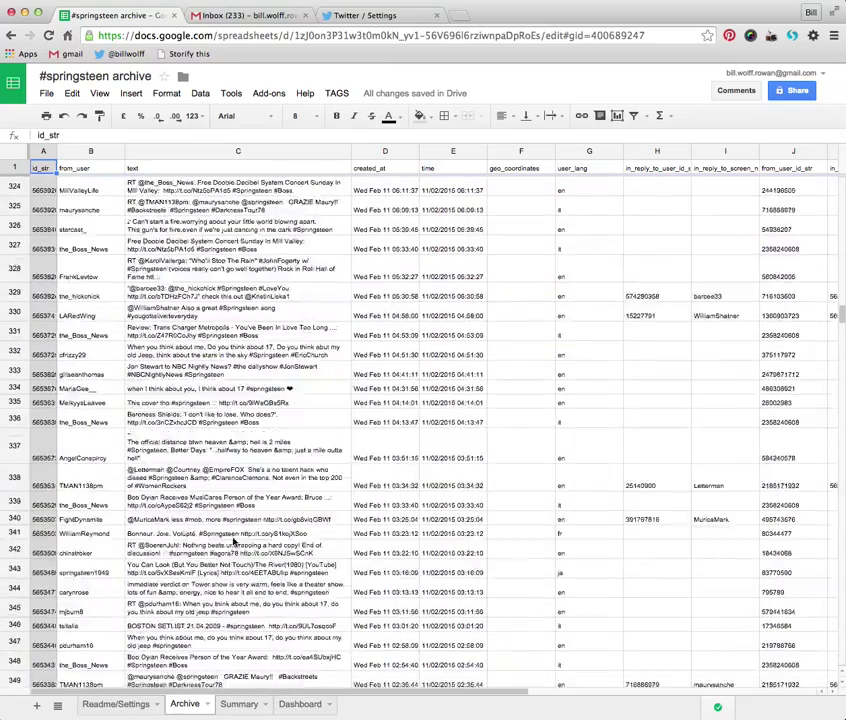
scroll(234, 541, "down", 20)
scroll(234, 543, "up", 20)
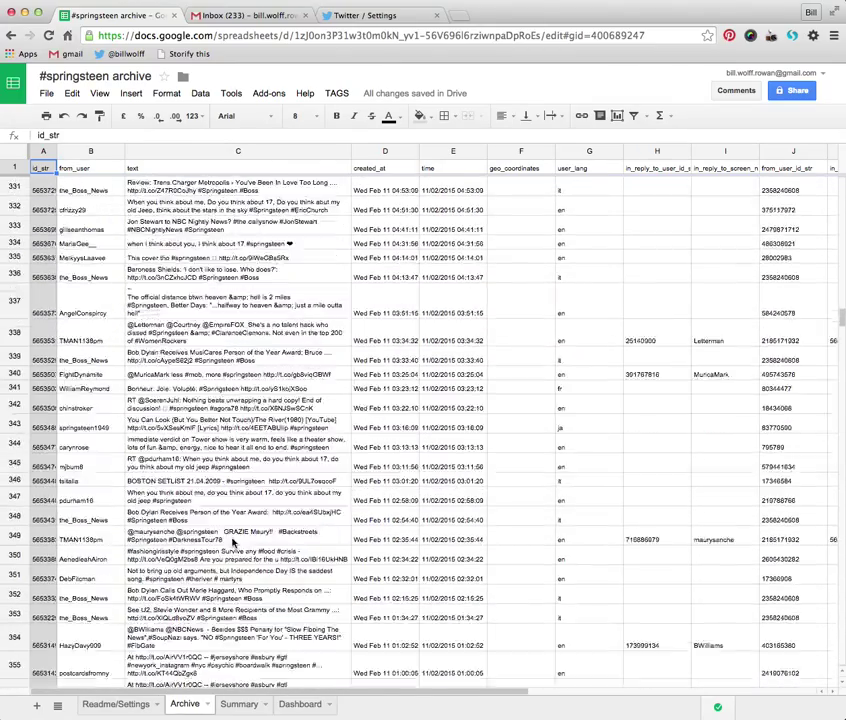
scroll(234, 543, "up", 20)
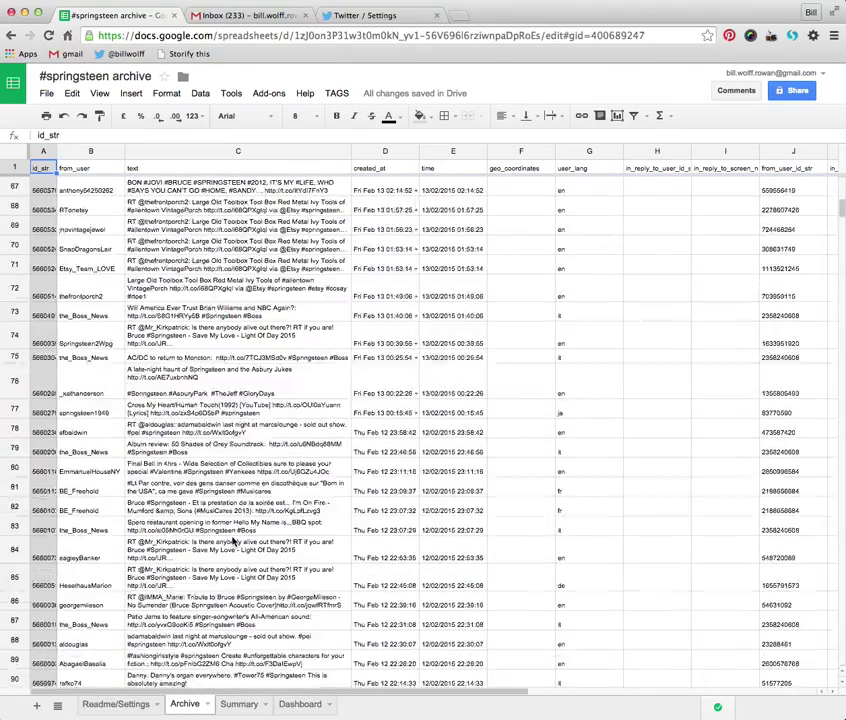
scroll(234, 541, "up", 8)
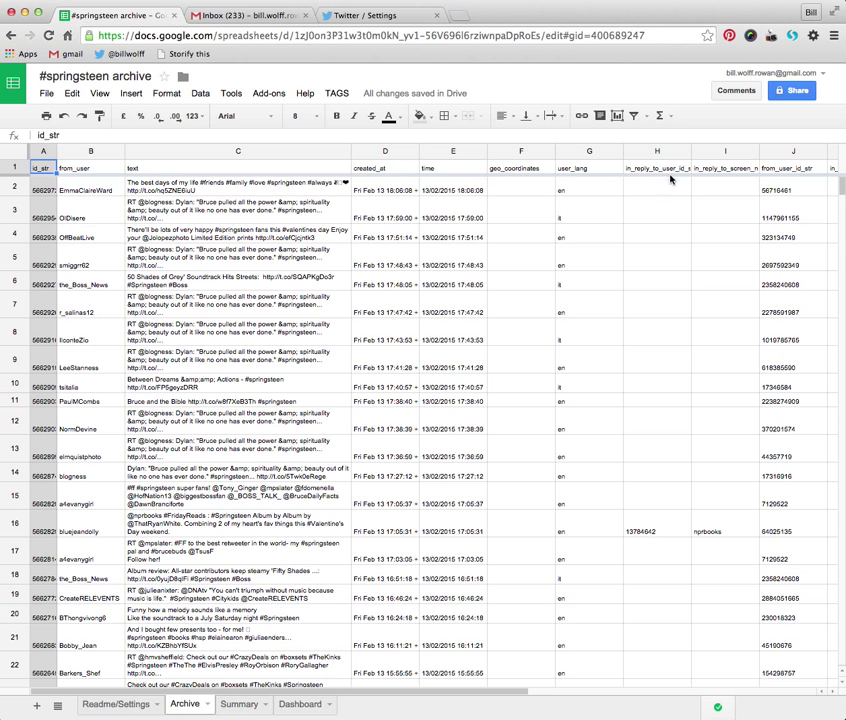
left_click_drag(531, 691, 745, 689)
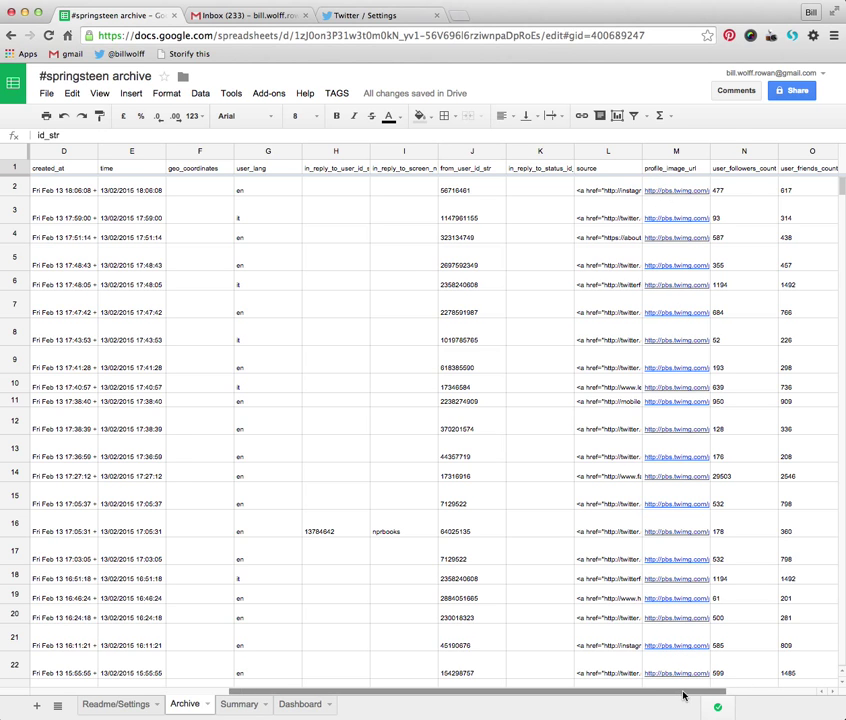
left_click_drag(683, 695, 422, 704)
Review the Summary sheet's Top Tweeters list and archive statistics.
left_click(236, 704)
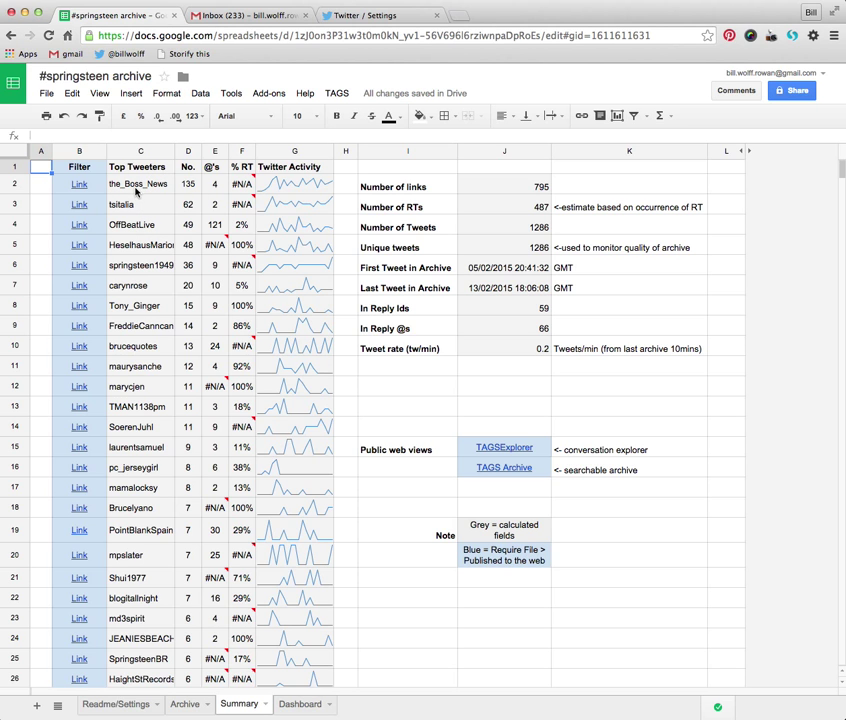
scroll(144, 320, "down", 20)
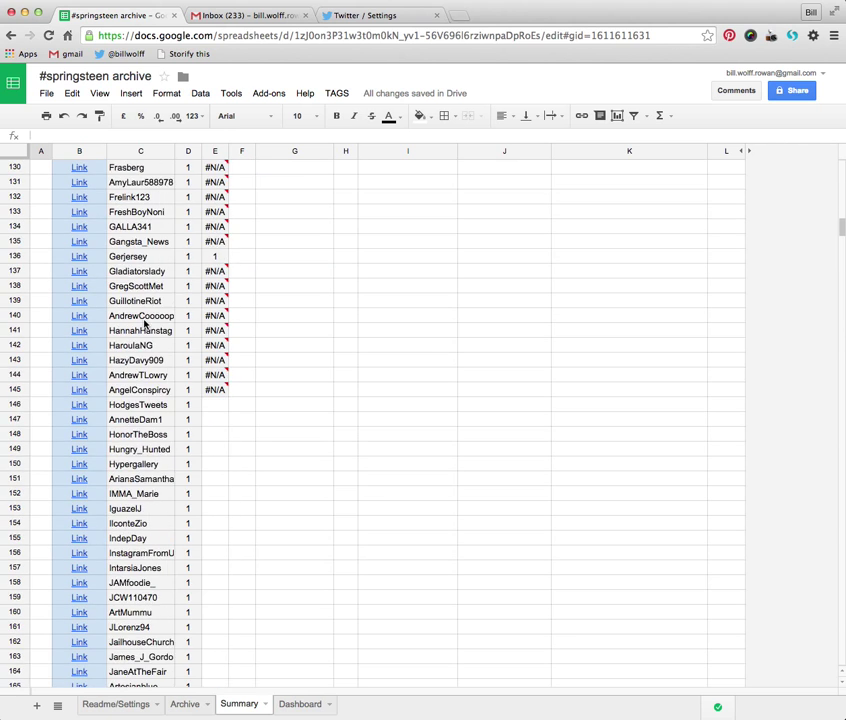
scroll(144, 320, "up", 20)
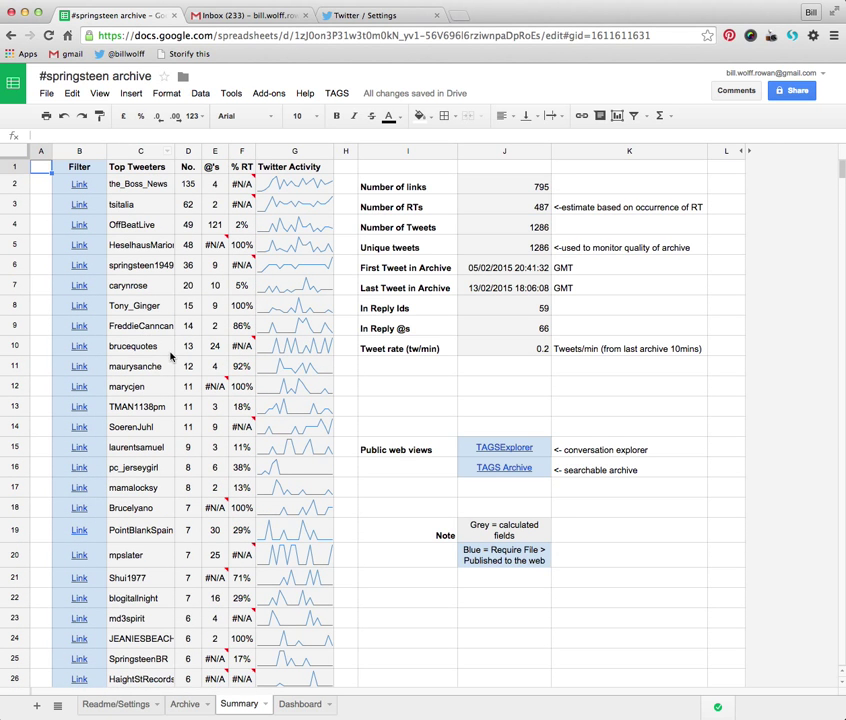
scroll(172, 356, "down", 20)
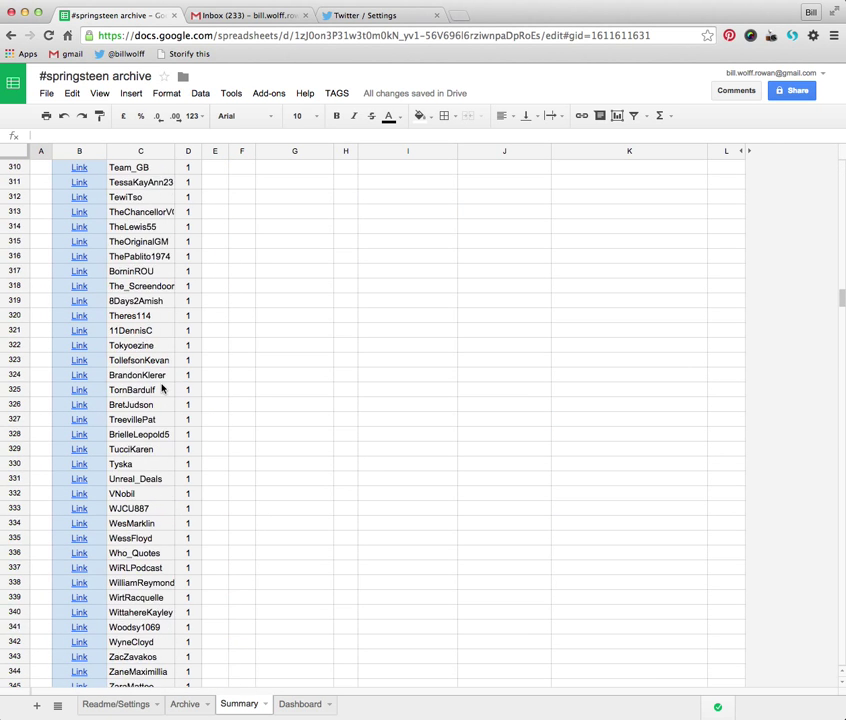
scroll(166, 400, "down", 20)
scroll(166, 412, "up", 20)
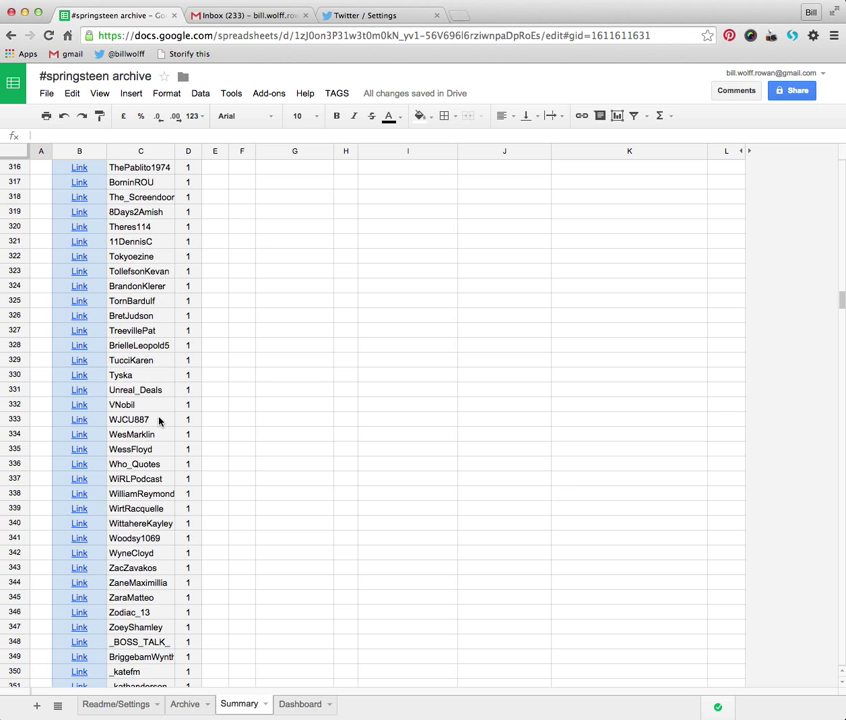
scroll(159, 421, "up", 20)
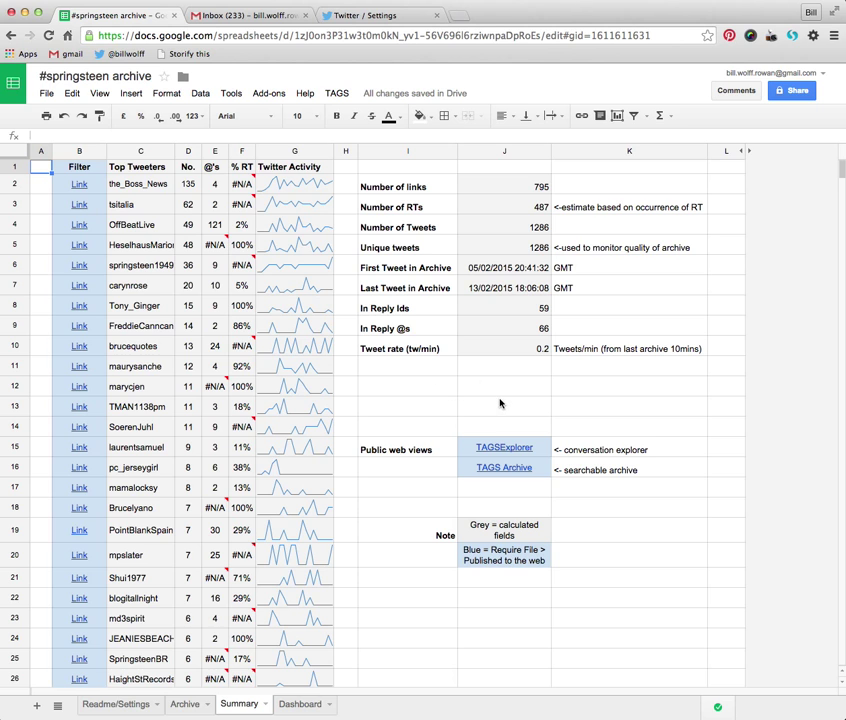
left_click(296, 705)
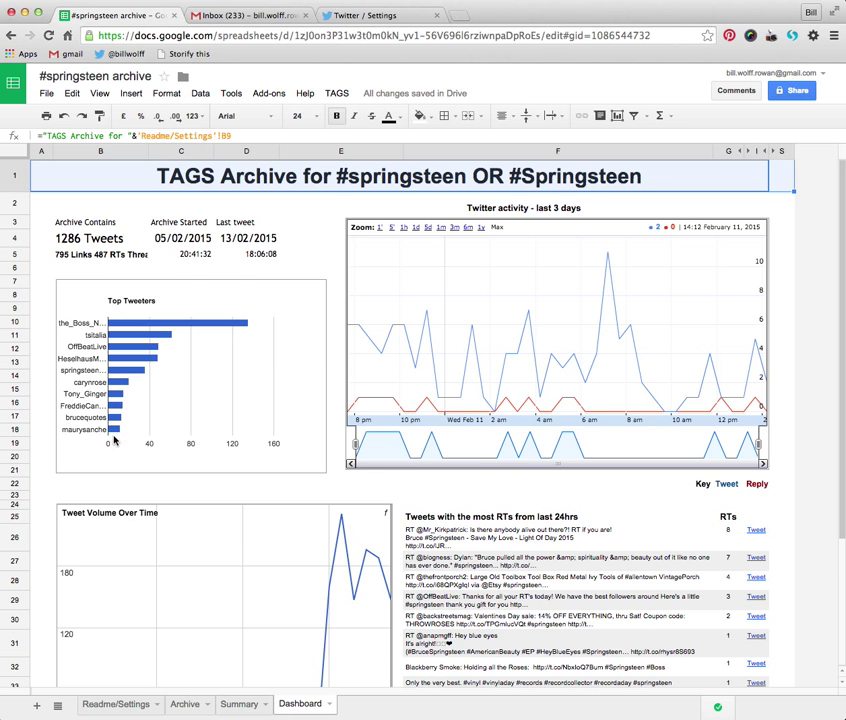
scroll(509, 528, "down", 4)
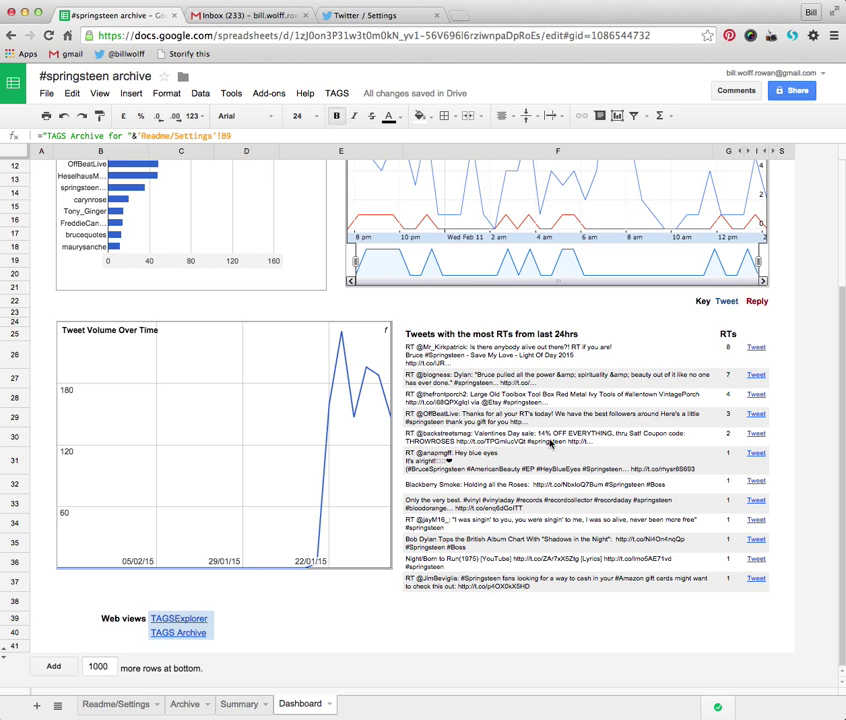
scroll(549, 443, "up", 4)
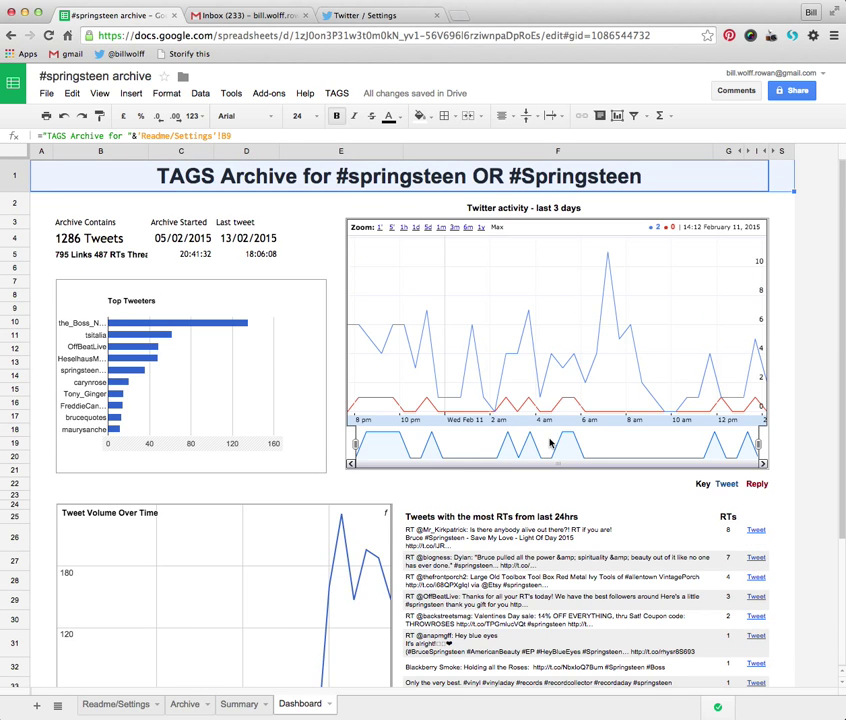
scroll(549, 443, "down", 4)
scroll(443, 465, "up", 4)
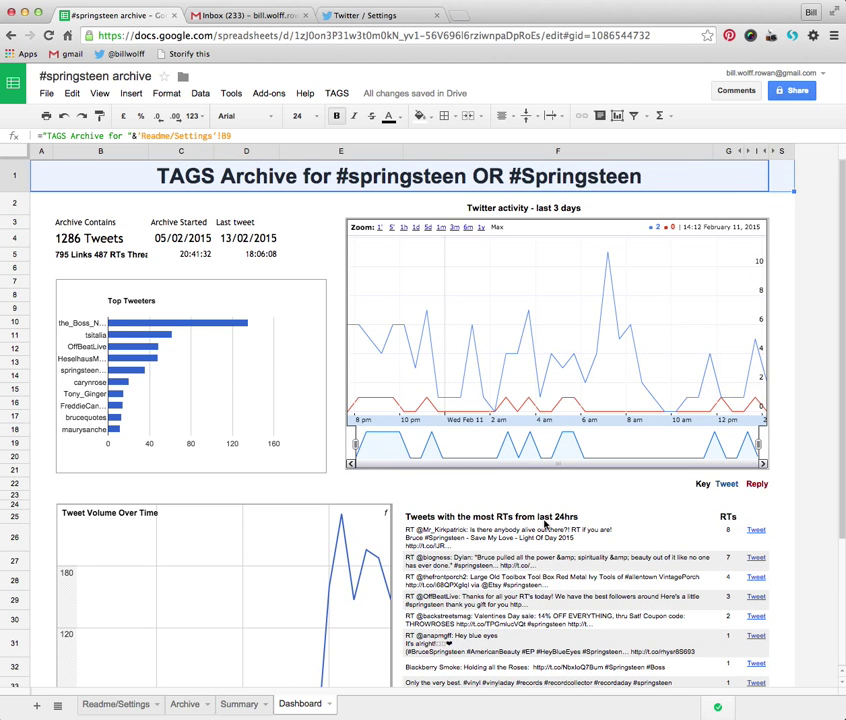
left_click(252, 704)
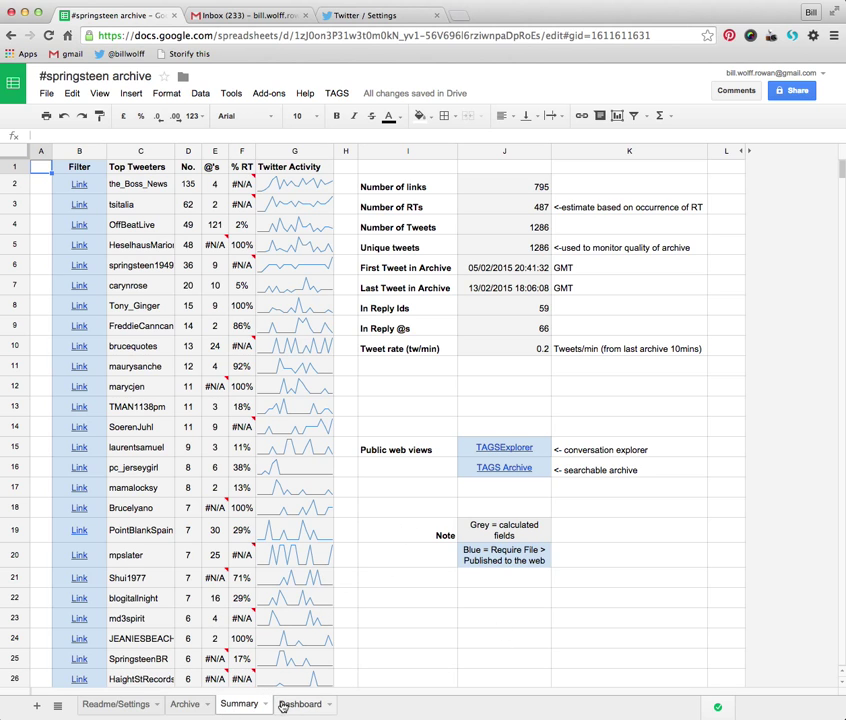
Open the archive's TAGSExplorer link from cell J15 in a new tab.
left_click(516, 450)
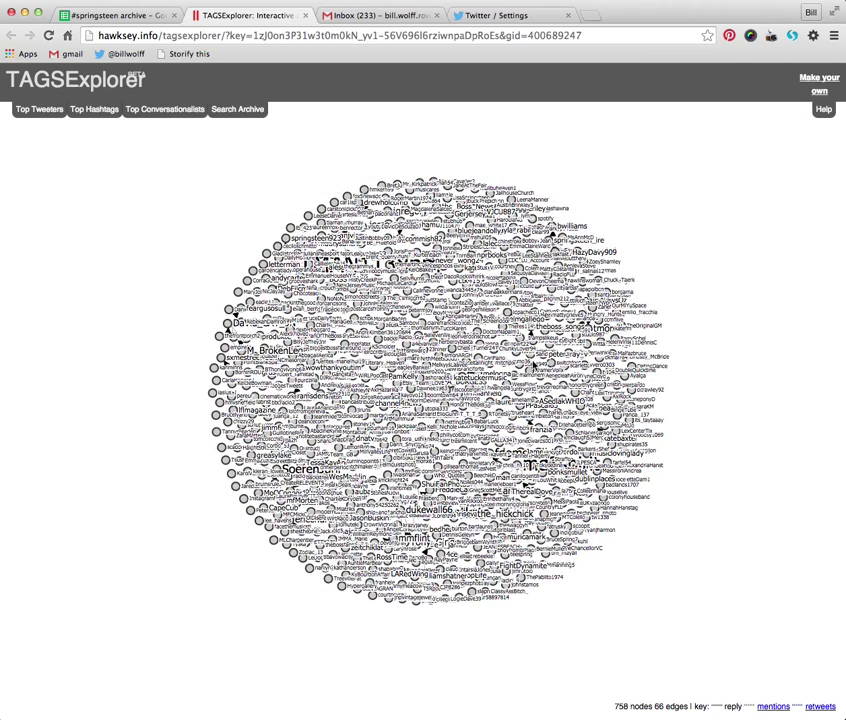
mouse_move(449, 345)
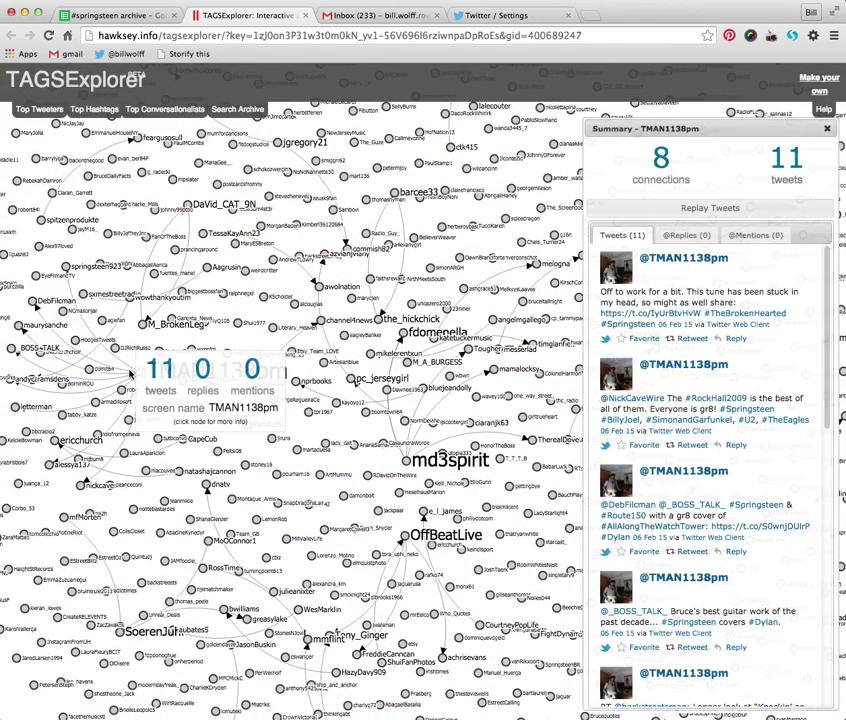
scroll(694, 323, "down", 10)
scroll(703, 368, "up", 10)
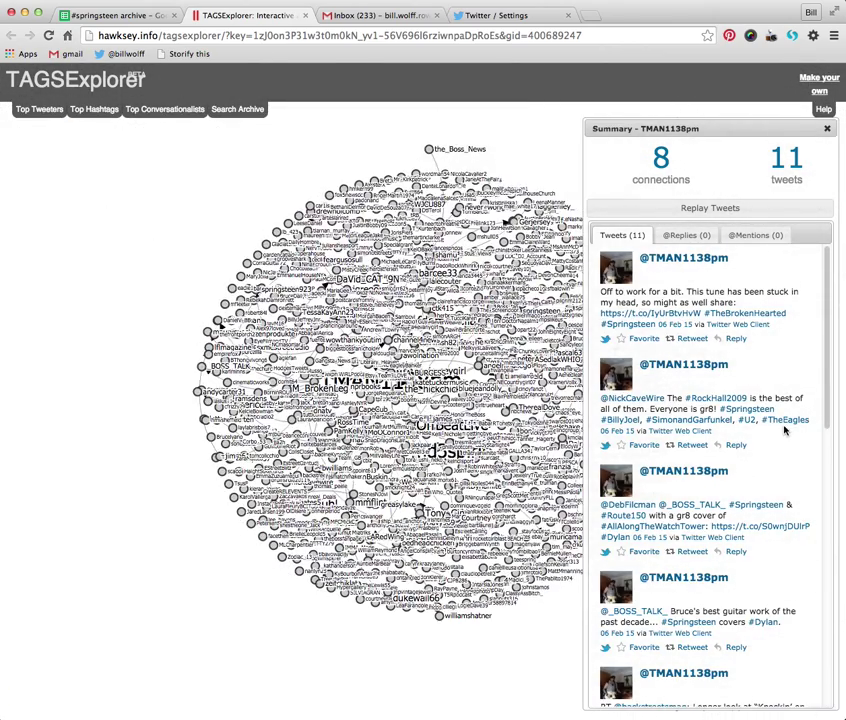
scroll(784, 430, "down", 4)
scroll(784, 430, "down", 5)
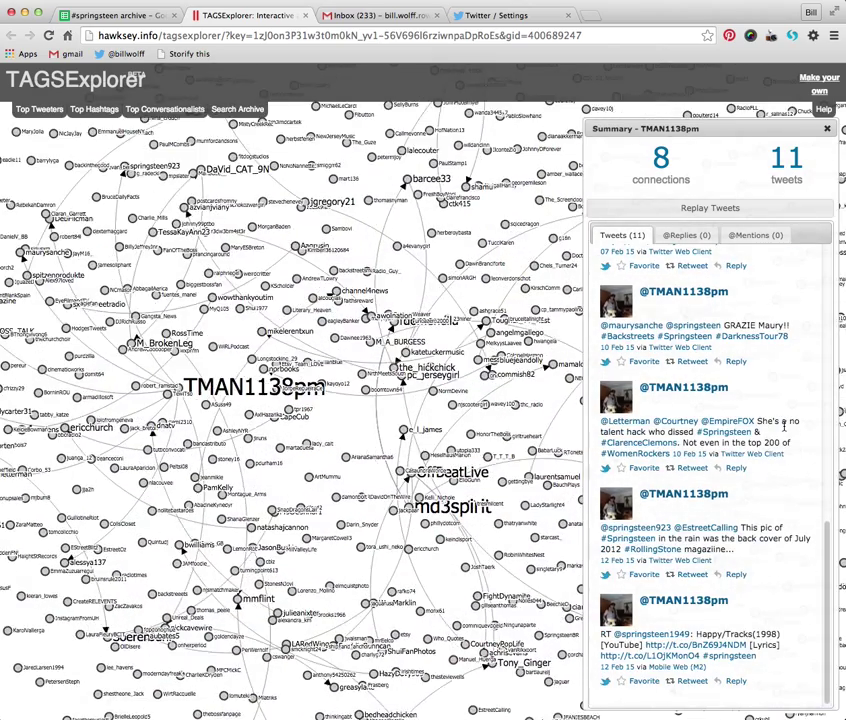
scroll(784, 430, "up", 6)
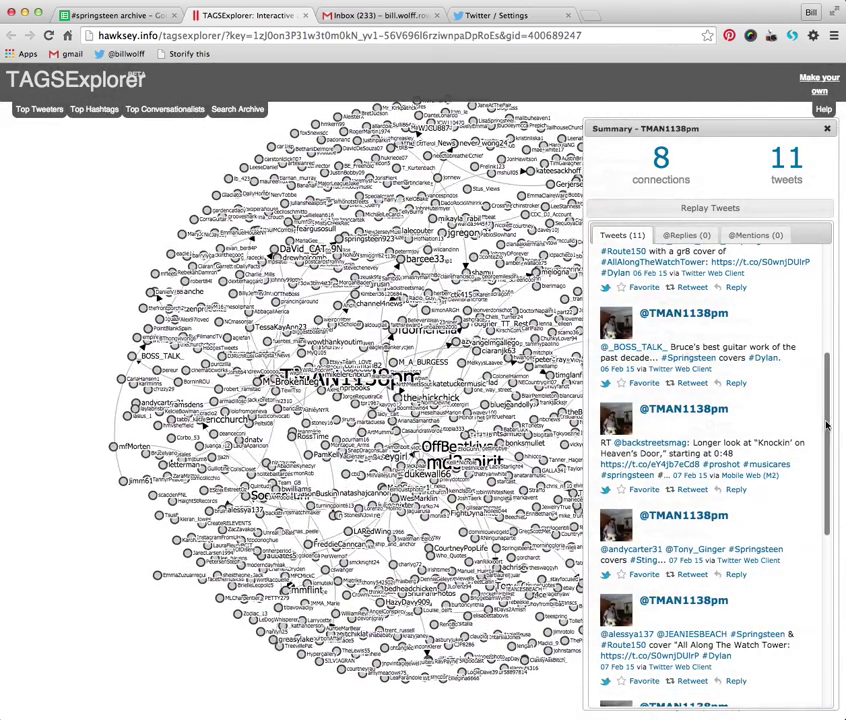
left_click_drag(827, 425, 832, 298)
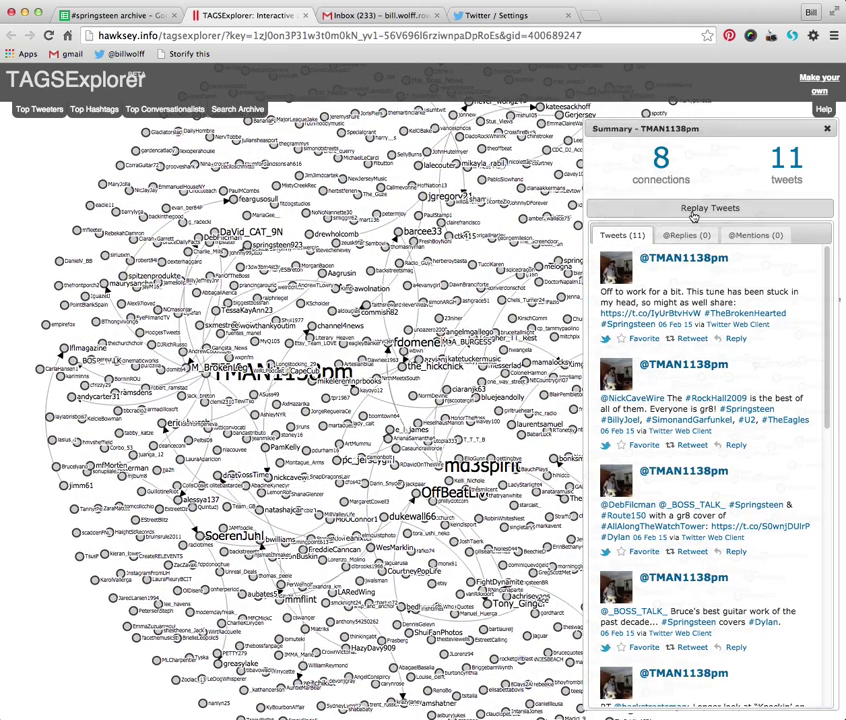
left_click(698, 209)
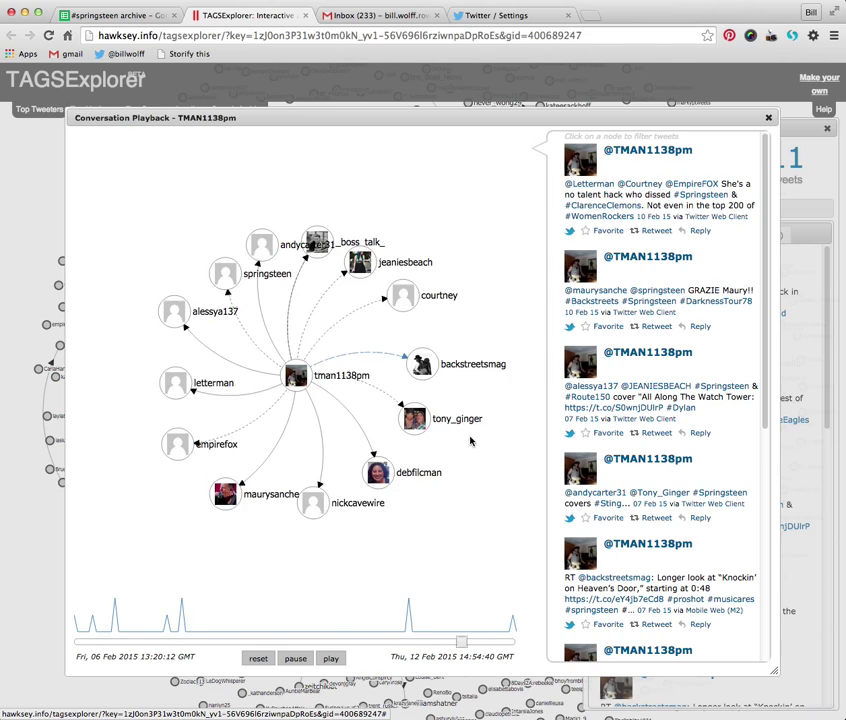
Close the conversation playback and tweeter summary, then view and close Top Tweeters.
left_click(768, 118)
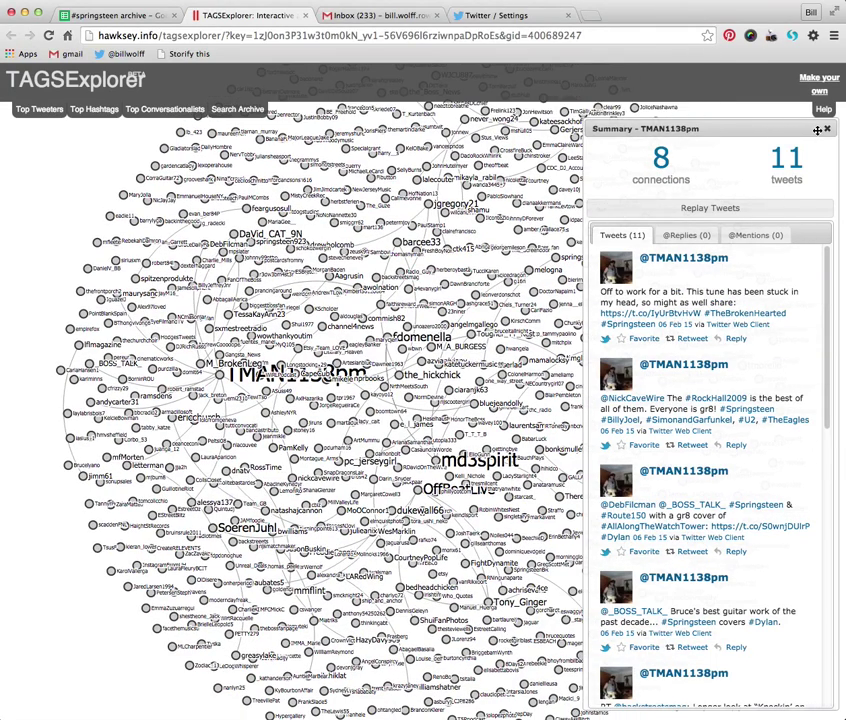
left_click(827, 129)
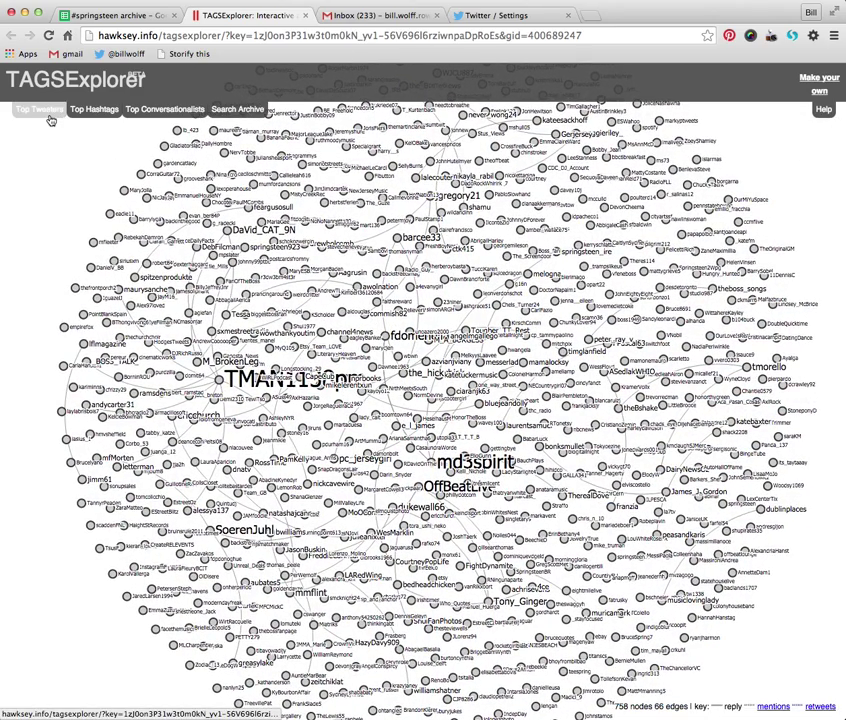
left_click(50, 115)
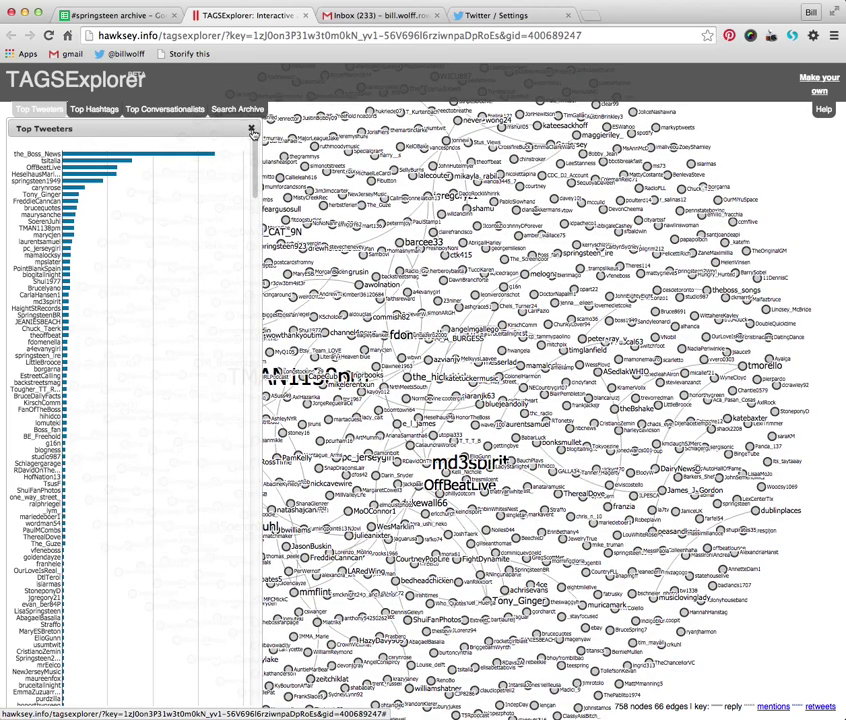
left_click(252, 130)
Review the Top Hashtags chart led by #springsteen, then show Top Conversationalists.
left_click(85, 111)
mouse_move(121, 160)
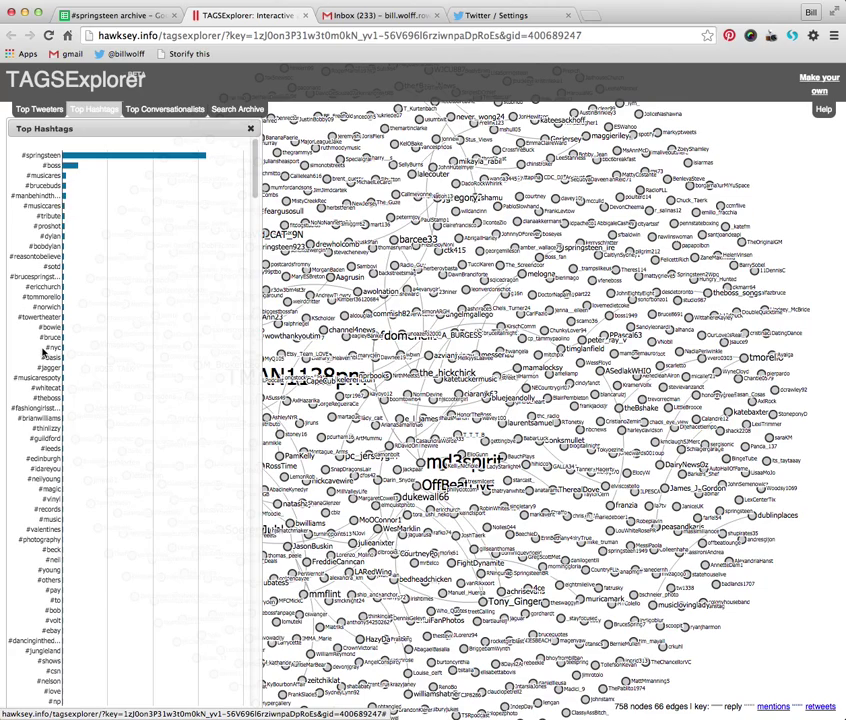
scroll(42, 349, "down", 1)
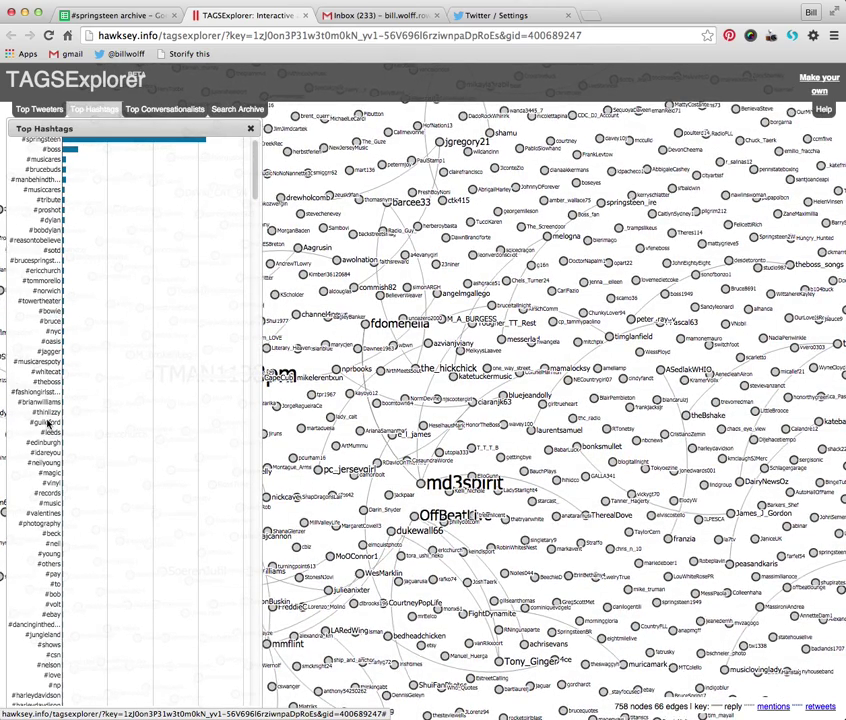
scroll(53, 200, "up", 1)
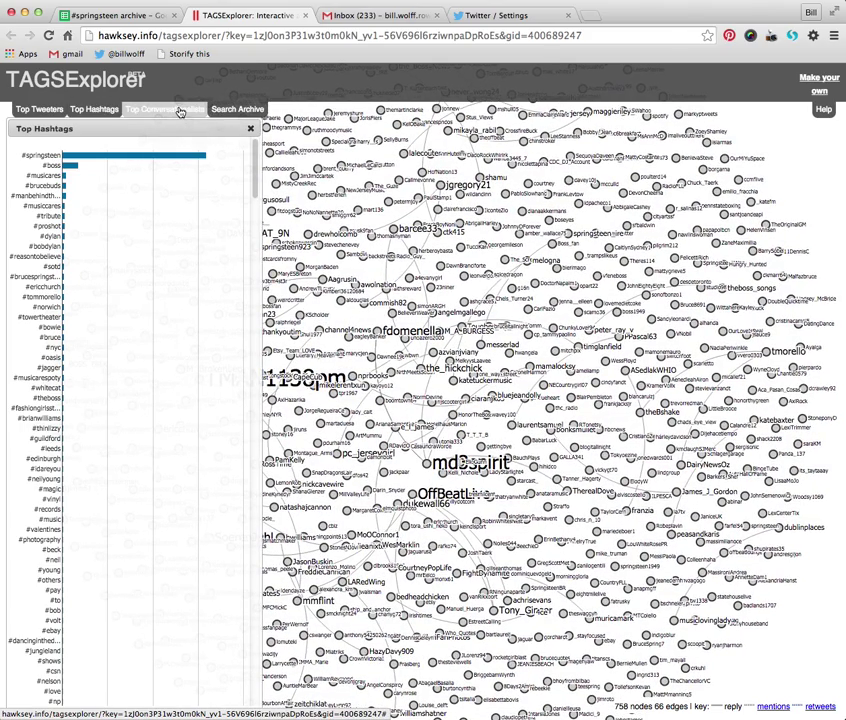
left_click(179, 112)
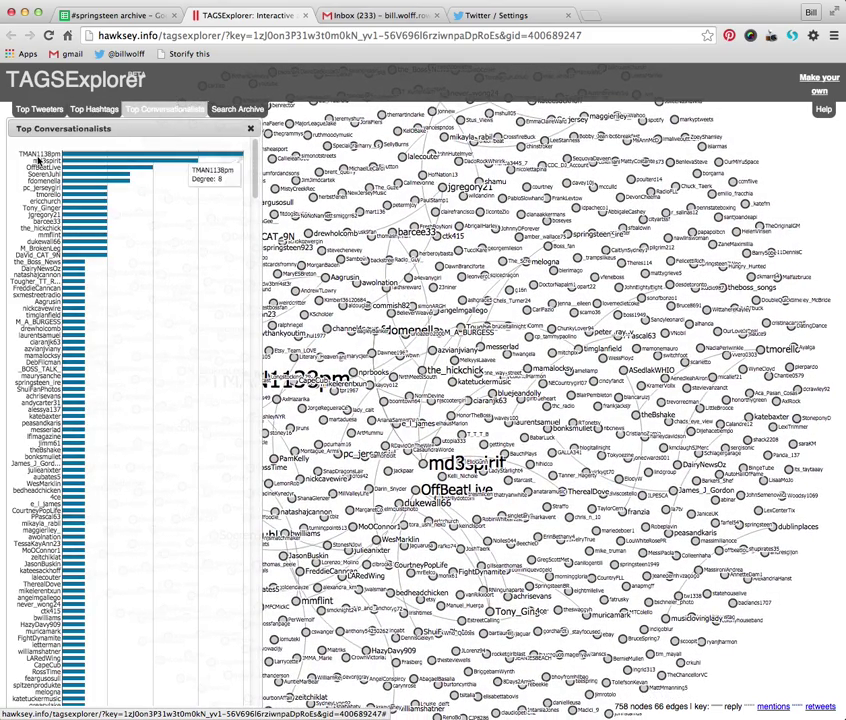
mouse_move(86, 158)
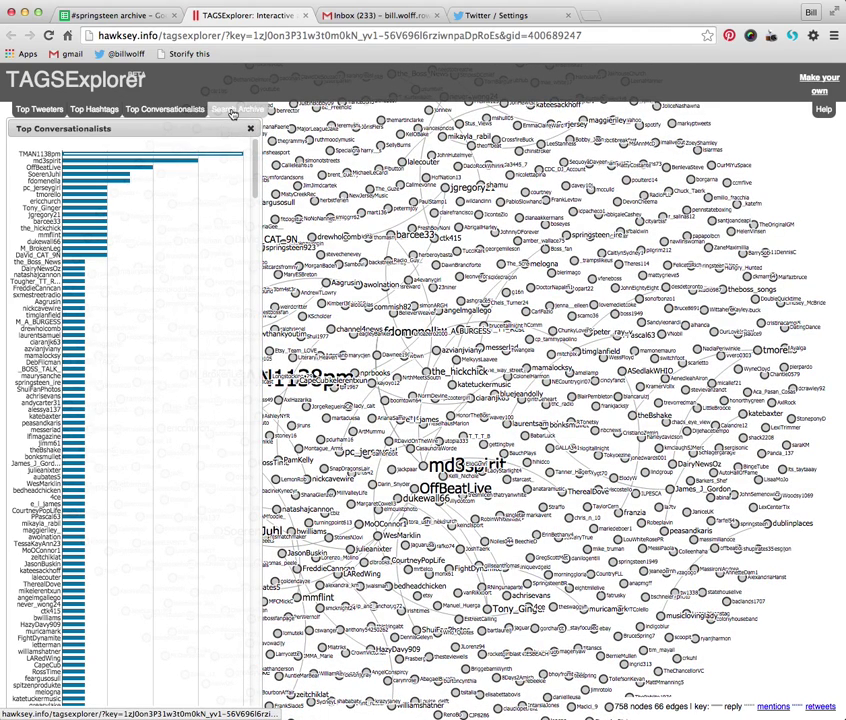
left_click(233, 111)
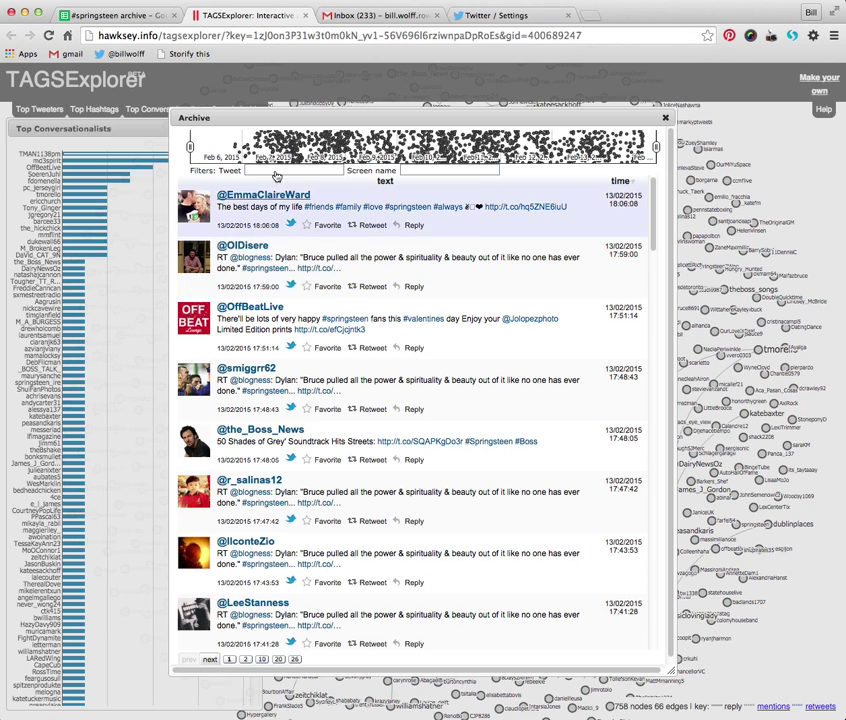
left_click(257, 172)
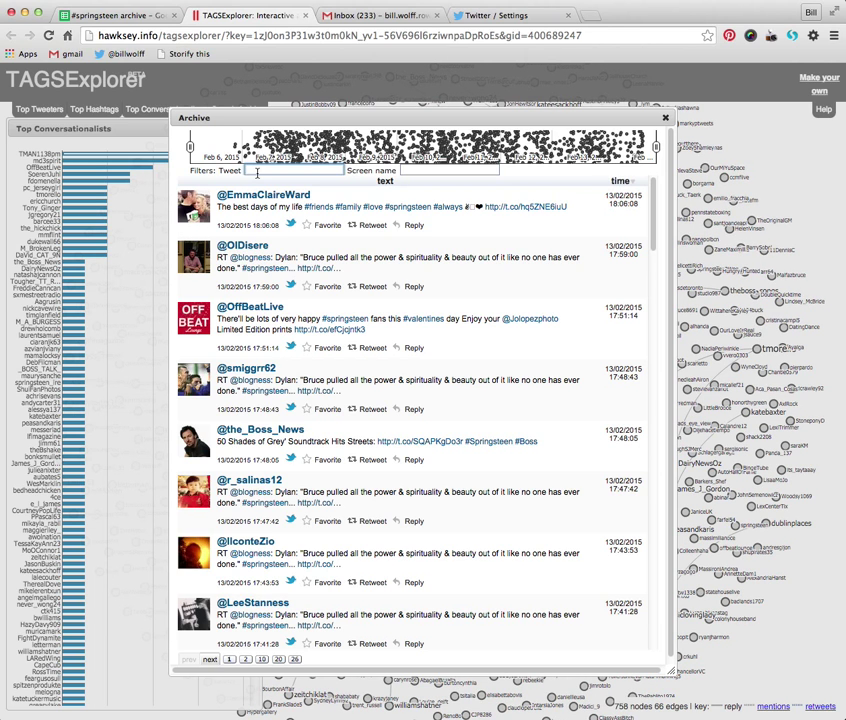
type("Thunder")
key("BackSpace")
key("BackSpace")
key("BackSpace")
key("BackSpace")
type("nder")
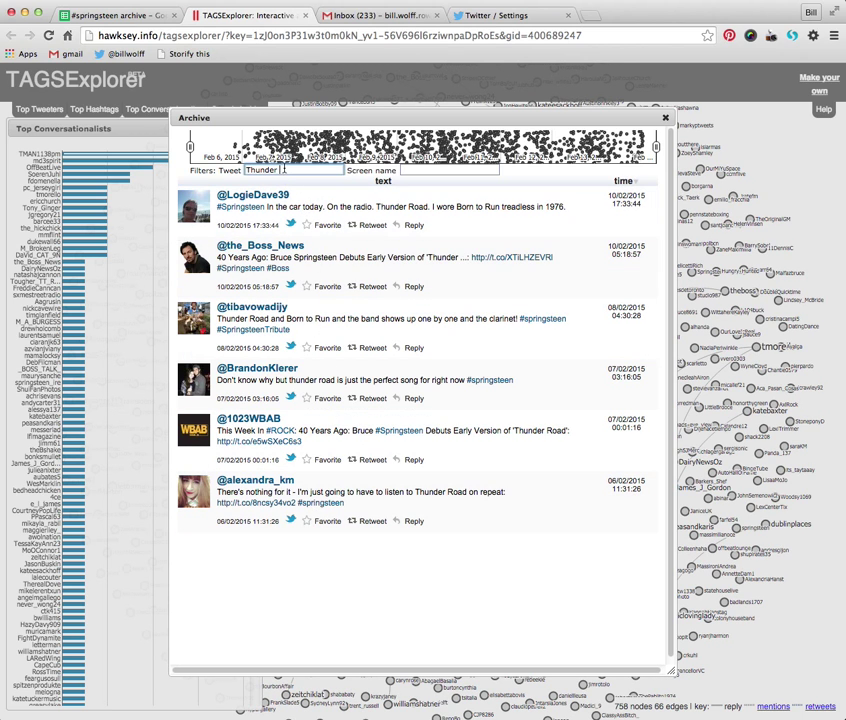
left_click_drag(282, 170, 233, 171)
key("BackSpace")
left_click(452, 169)
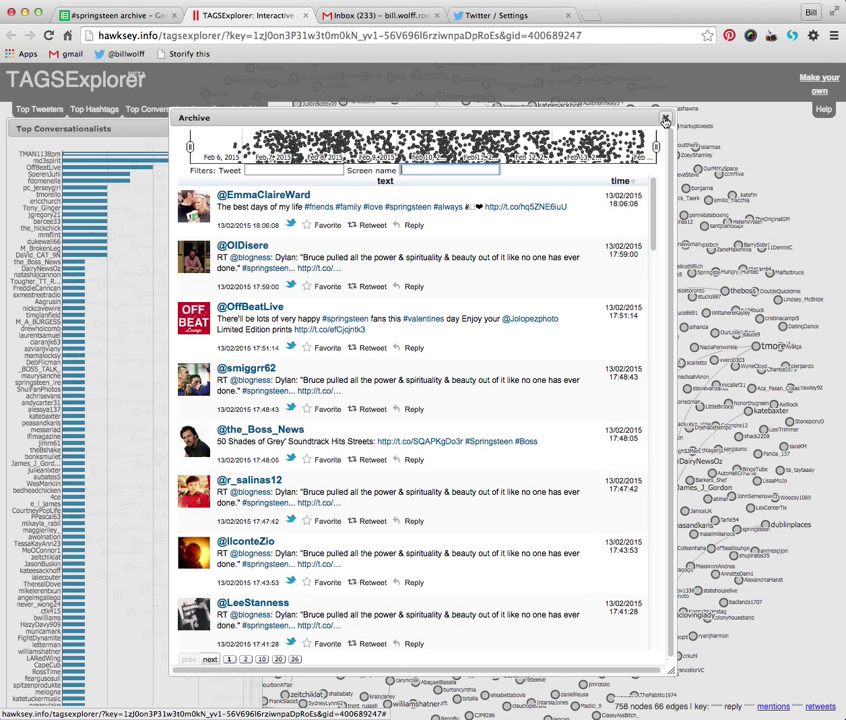
left_click(665, 120)
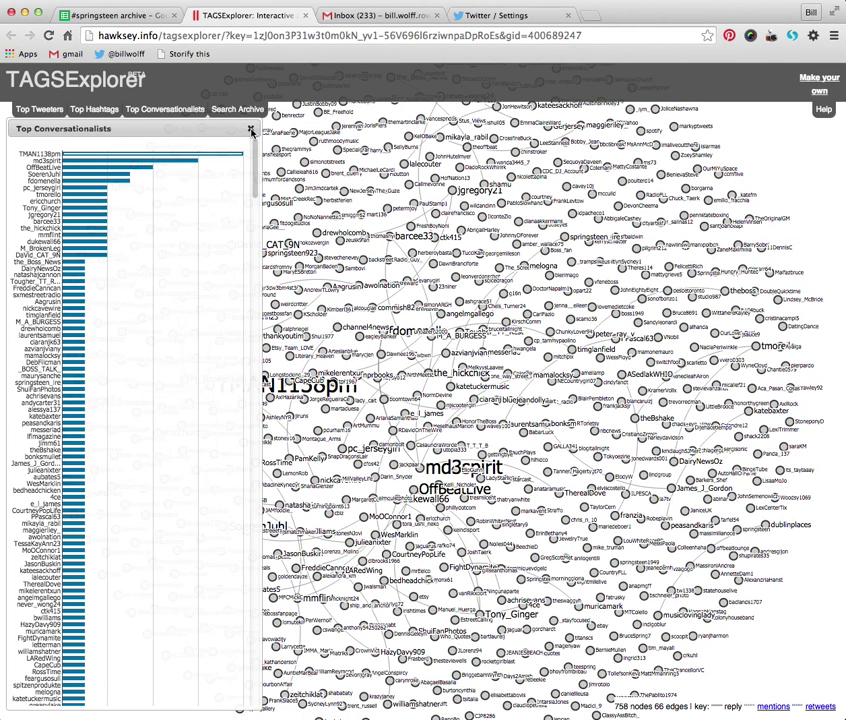
Close Top Conversationalists and add mention links, expanding the graph to 774 nodes and 946 edges.
left_click(251, 129)
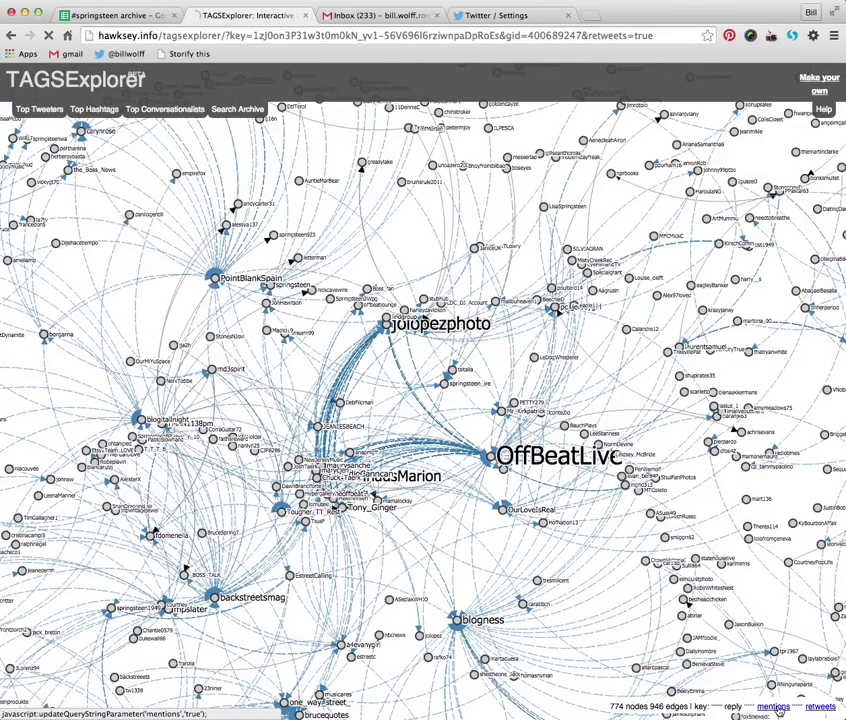
left_click(775, 707)
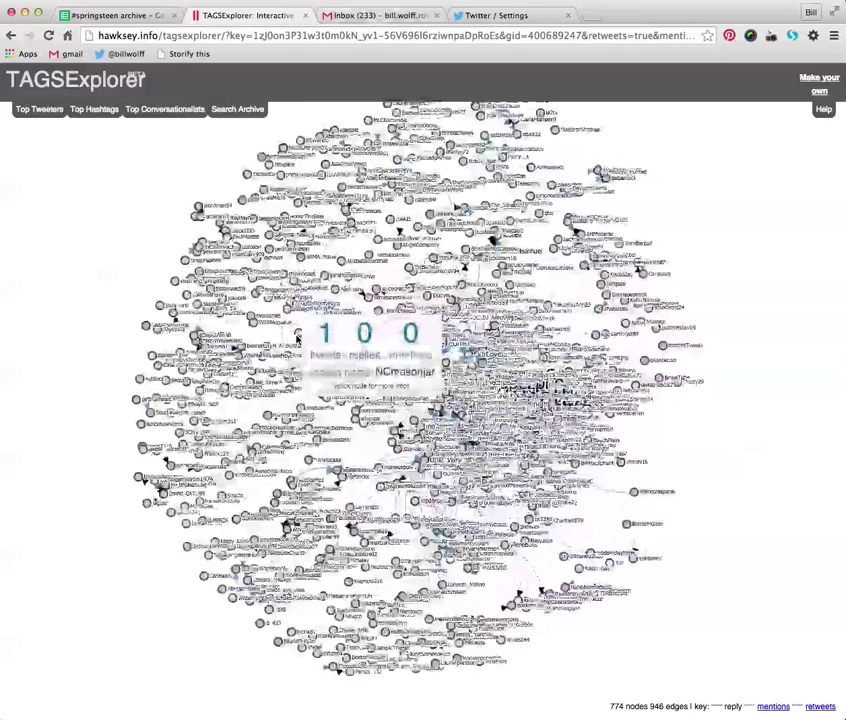
Open the top tweeter's filtered searchable archive from the link in cell B2 of the #springsteen archive sheet.
left_click(95, 17)
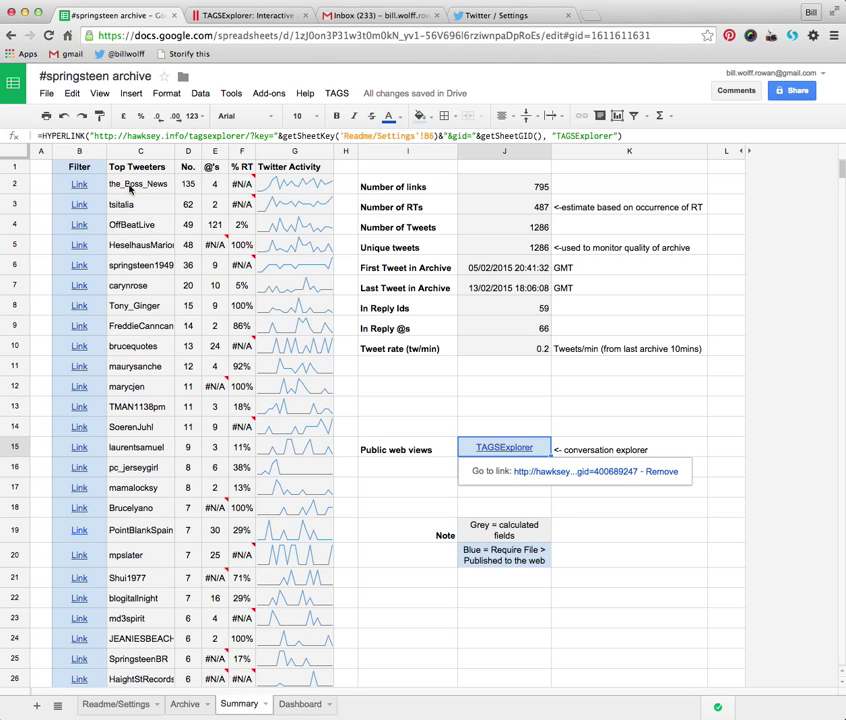
left_click(93, 187)
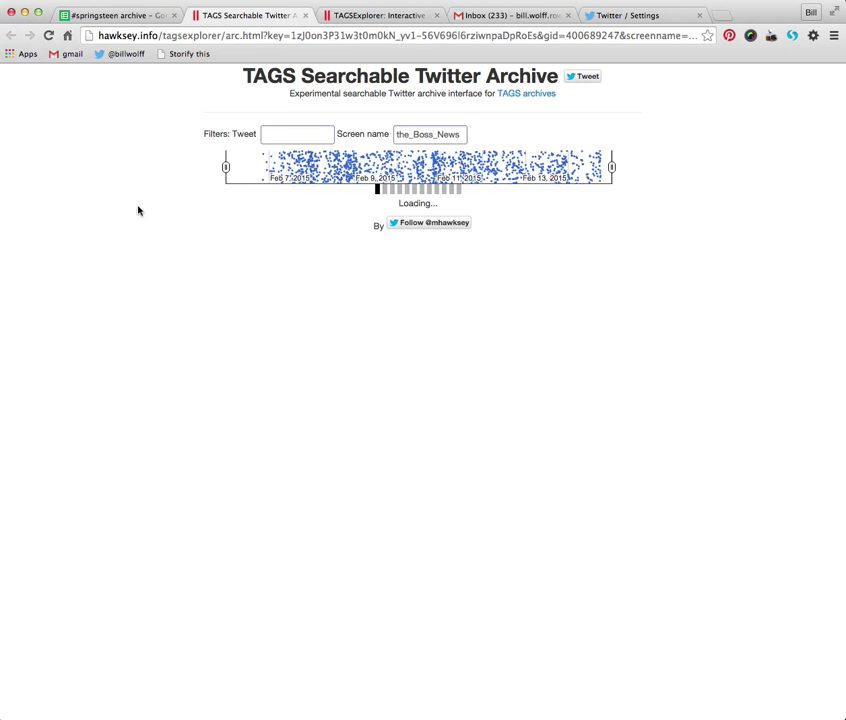
Scroll through the top tweeter's tweets in the searchable archive.
scroll(345, 419, "down", 15)
scroll(345, 420, "down", 5)
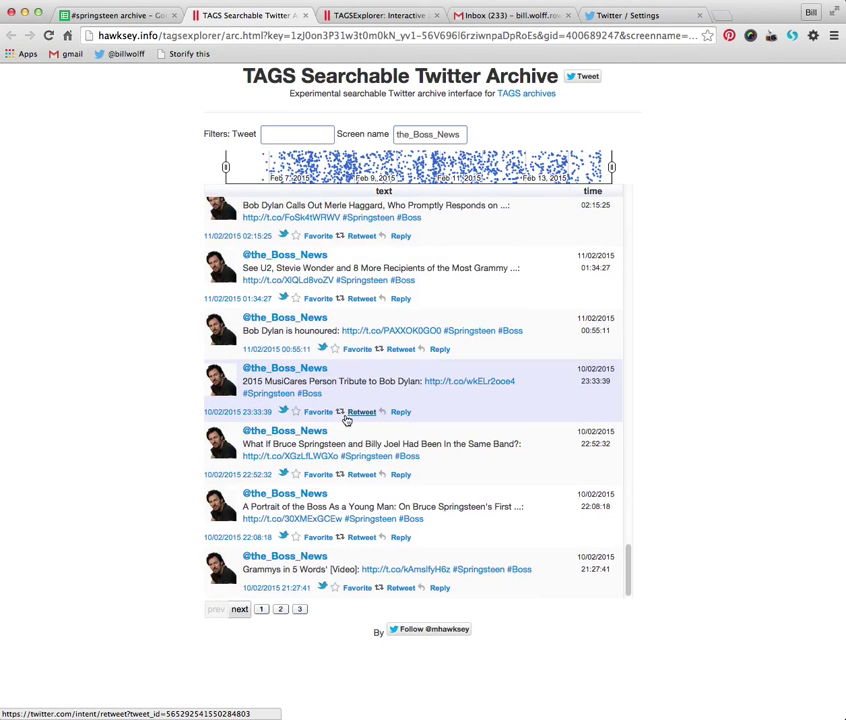
scroll(346, 419, "up", 10)
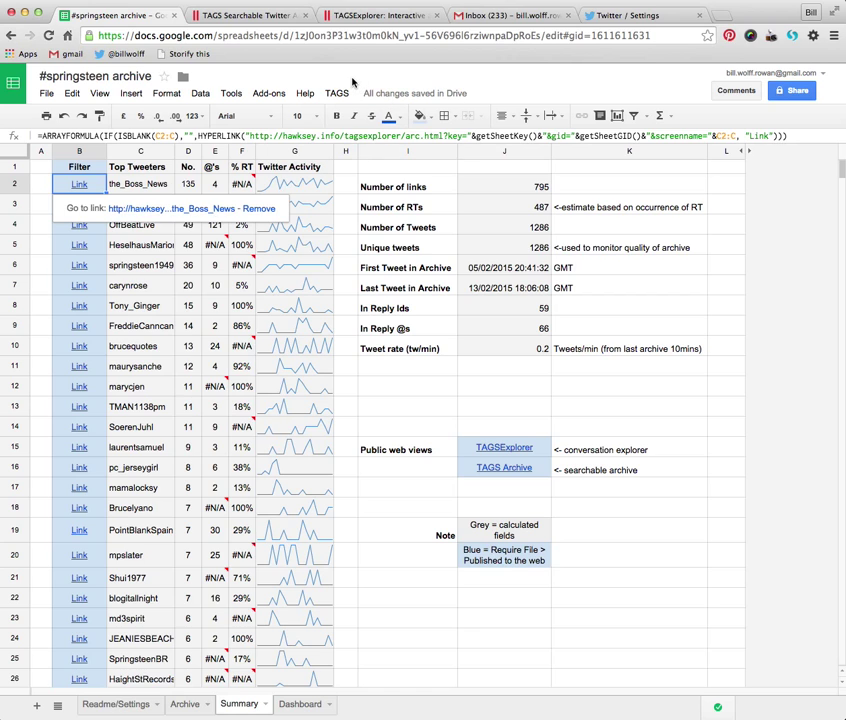
left_click(338, 95)
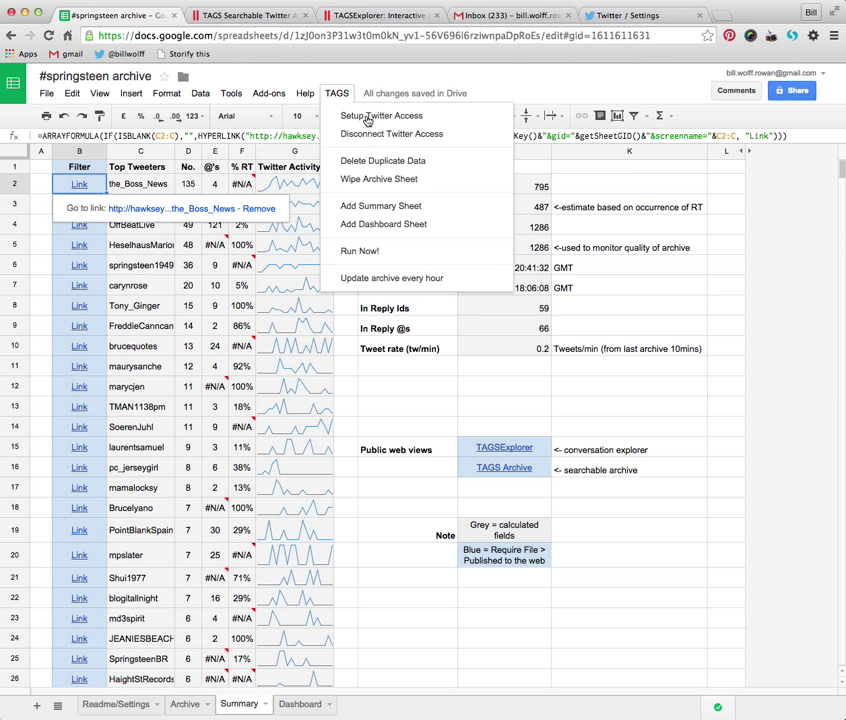
left_click(358, 77)
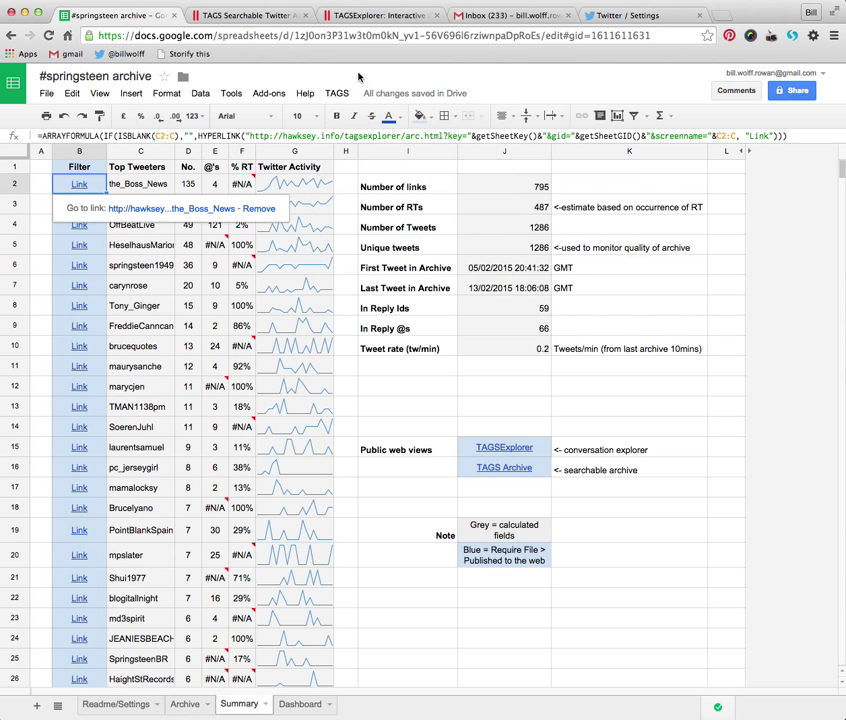